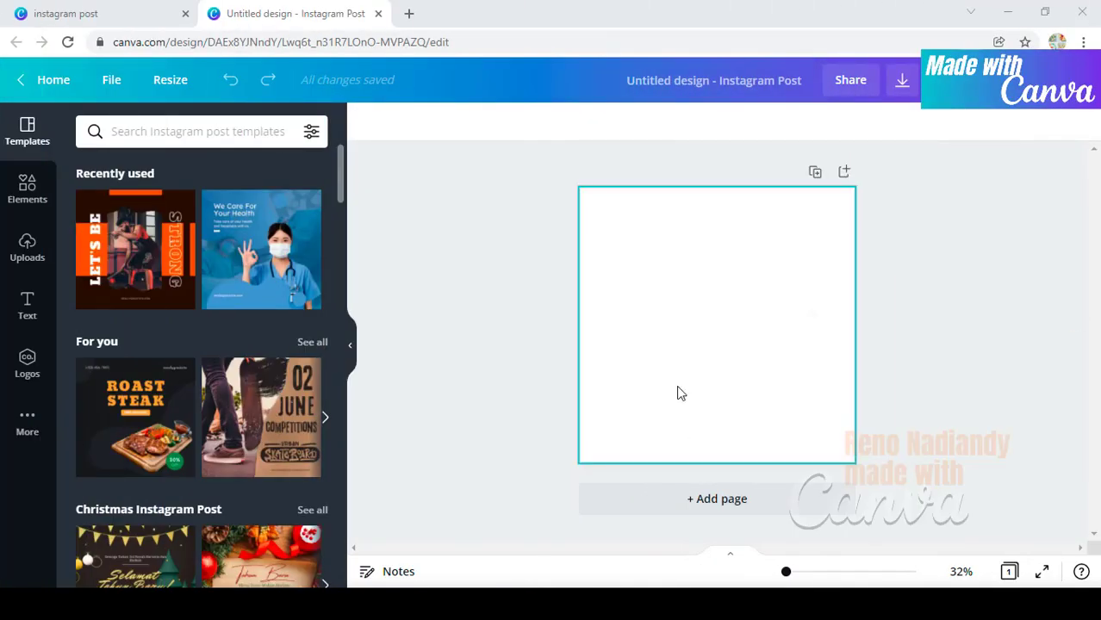
Step: Add a solid black splatter graphic found by searching Elements for 'splatter'
{"action": "left_click", "coordinate": [17, 185]}
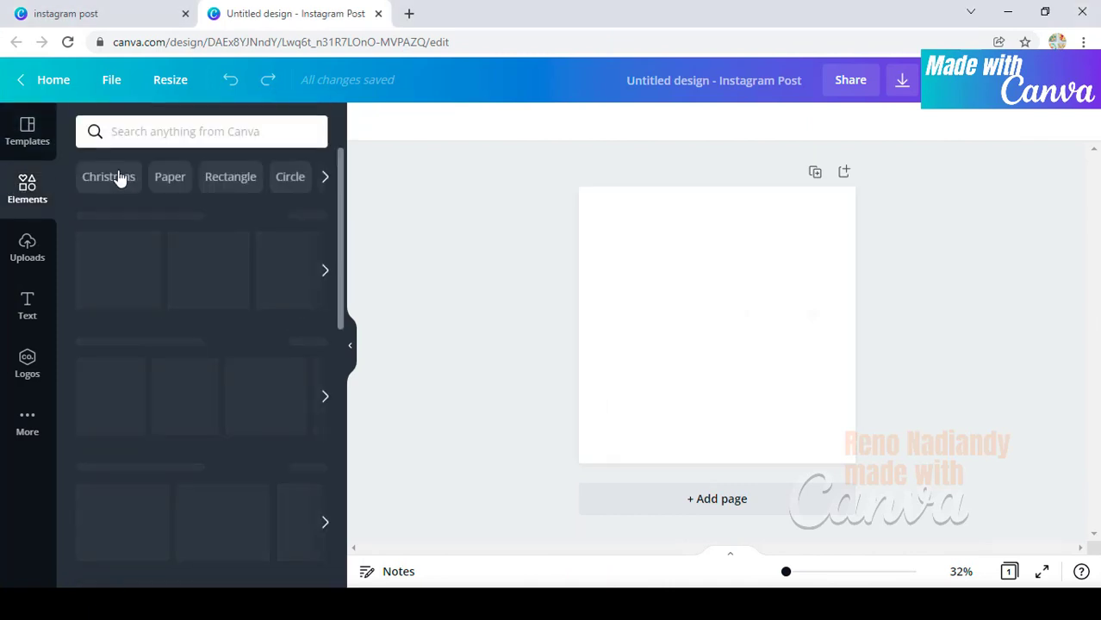
{"action": "left_click", "coordinate": [144, 128]}
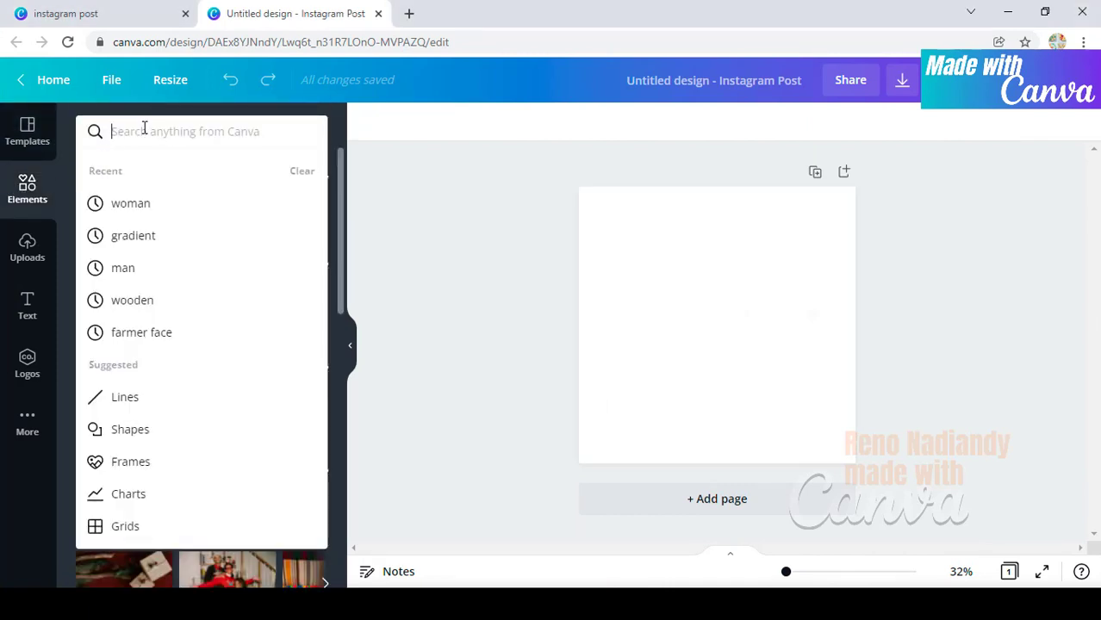
{"action": "type", "text": "spla"}
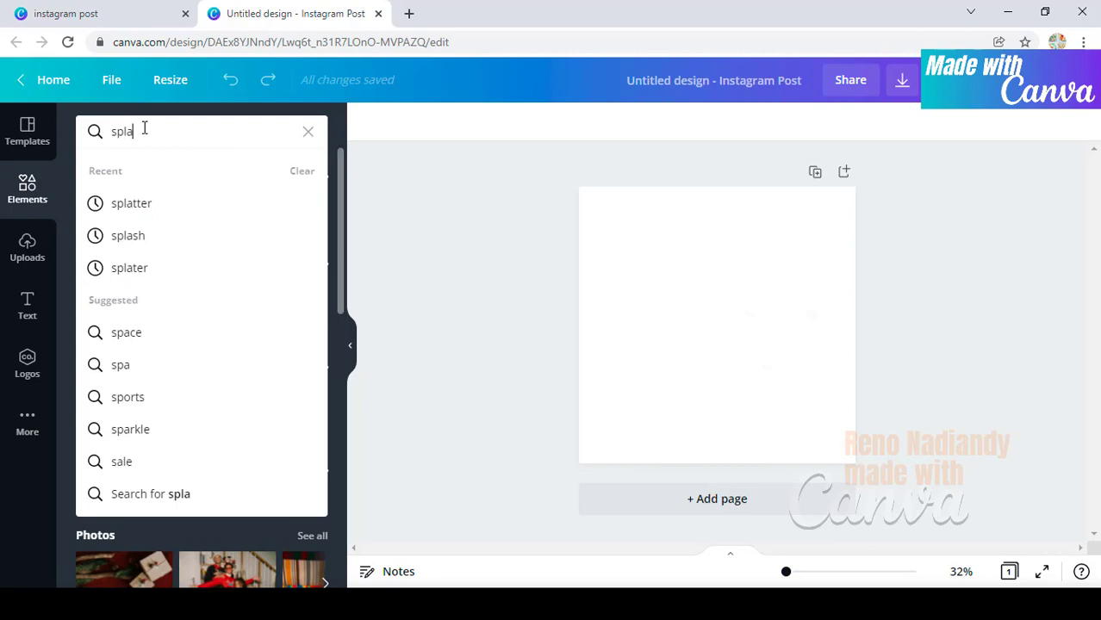
{"action": "type", "text": "tter"}
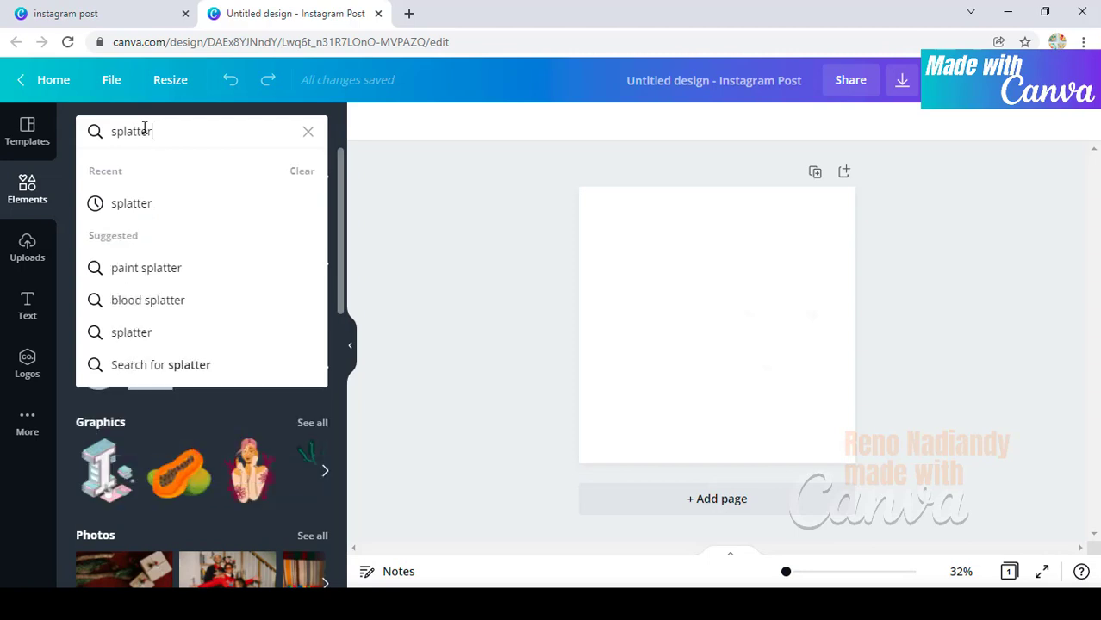
{"action": "key", "text": "Return"}
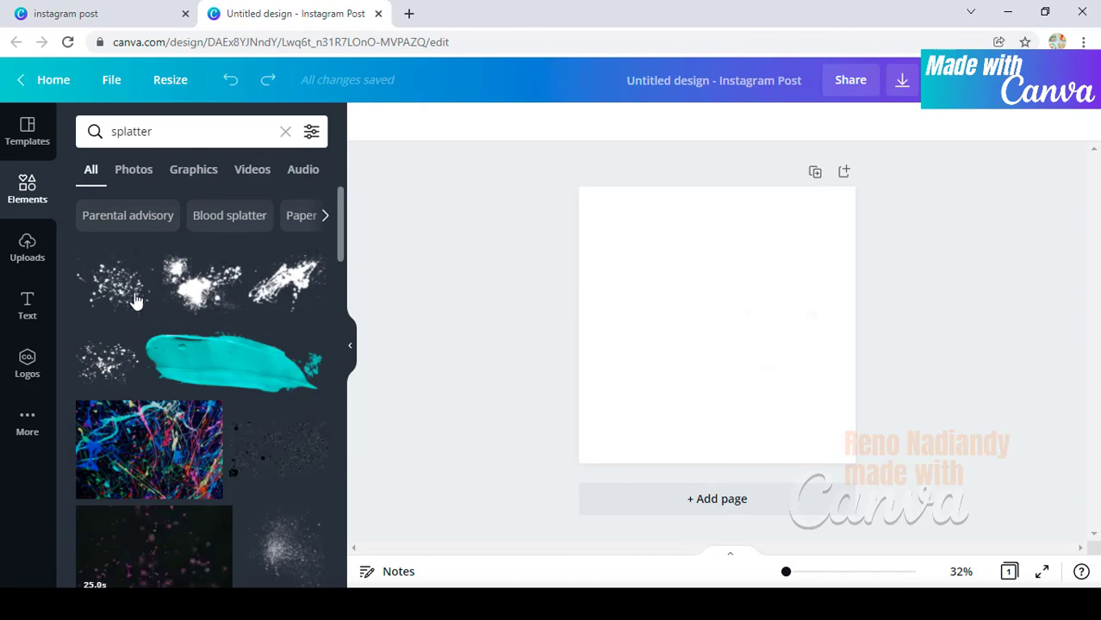
{"action": "scroll", "coordinate": [285, 293], "scroll_direction": "down", "scroll_amount": 3}
{"action": "scroll", "coordinate": [258, 284], "scroll_direction": "down", "scroll_amount": 1}
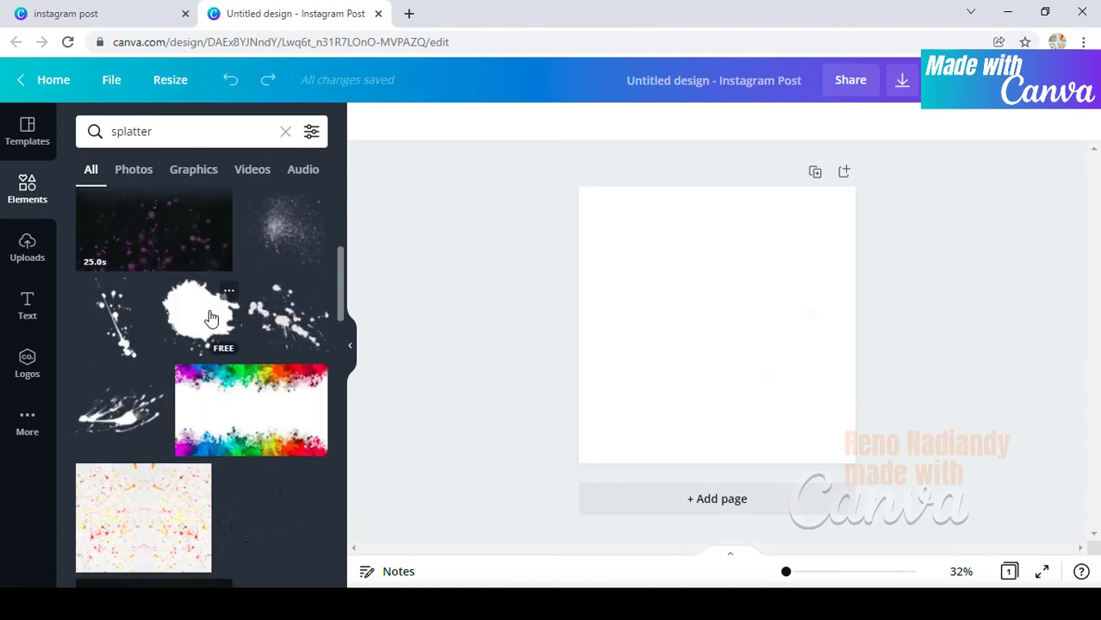
{"action": "left_click", "coordinate": [211, 319]}
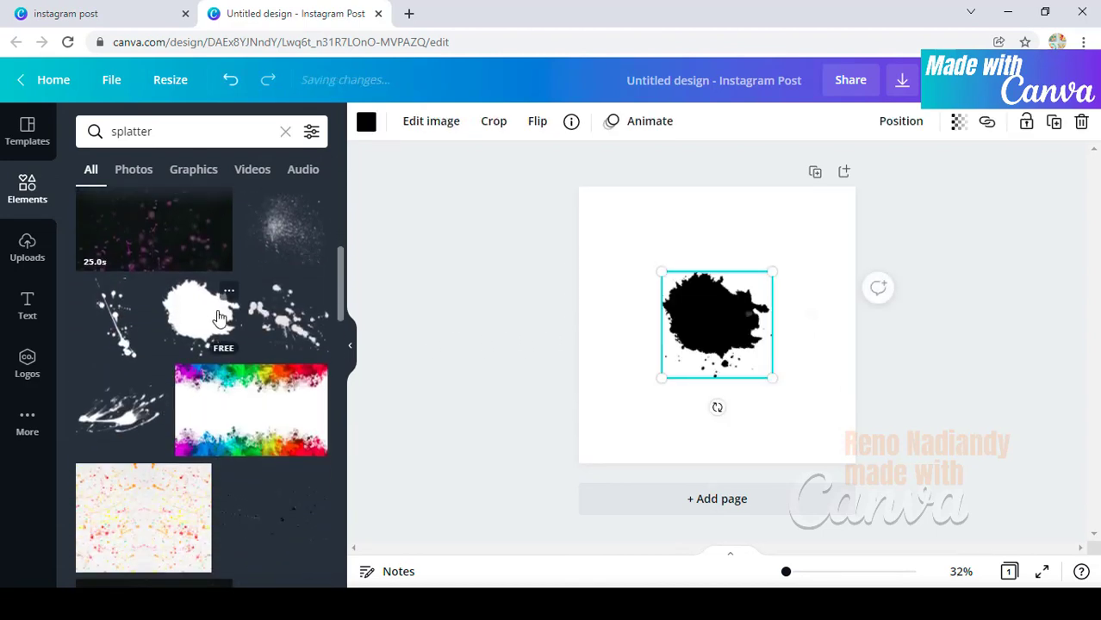
Step: Set the page background colour to yellow
{"action": "left_click", "coordinate": [612, 222]}
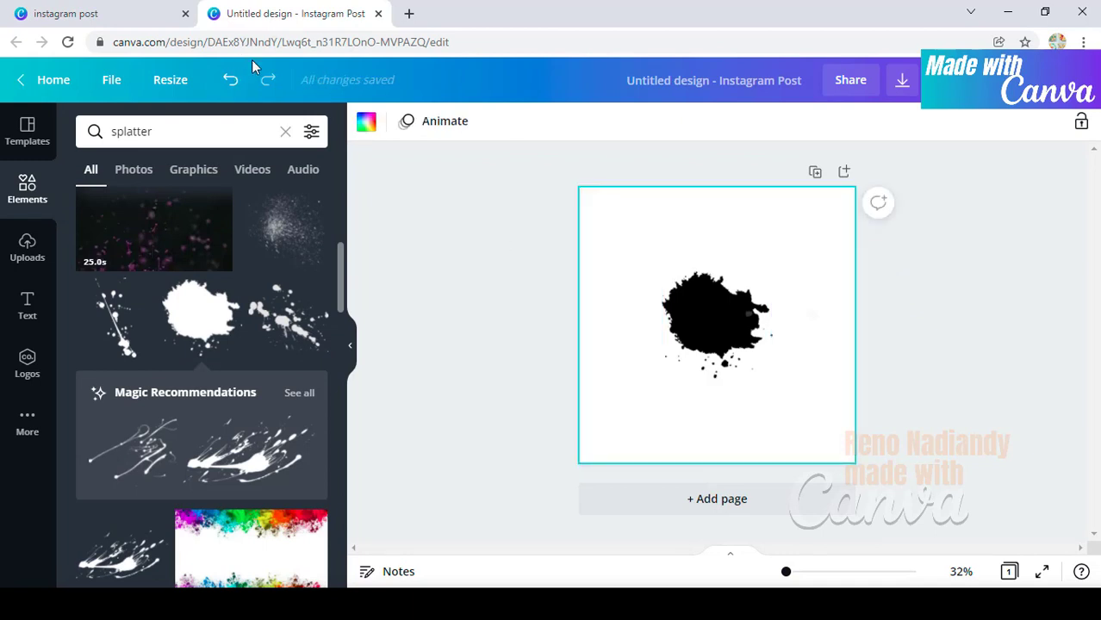
{"action": "left_click", "coordinate": [366, 121]}
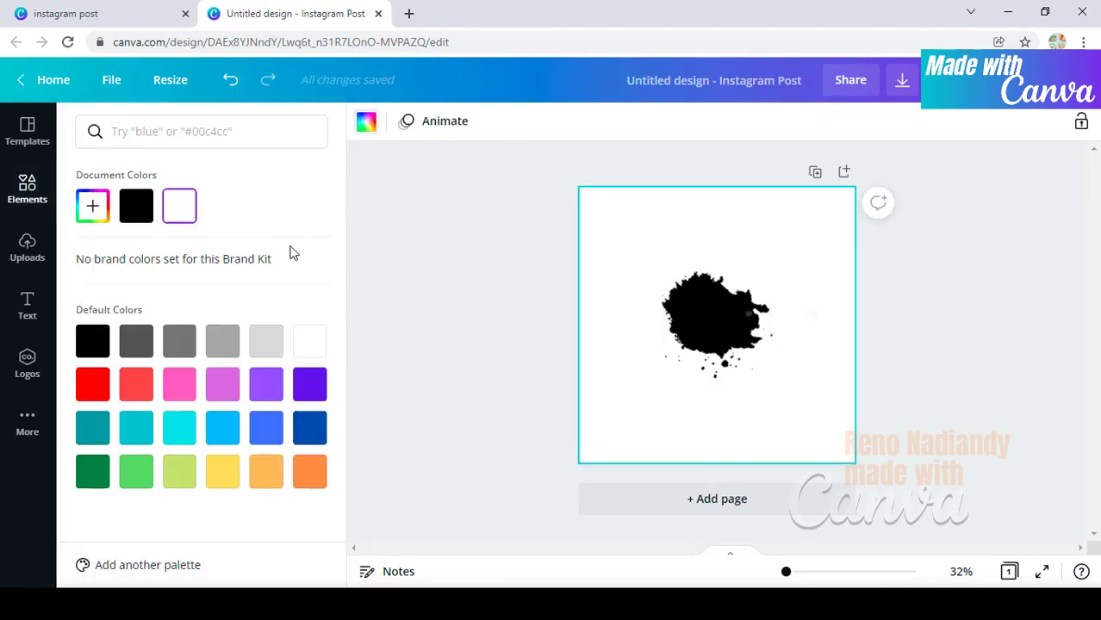
{"action": "left_click", "coordinate": [268, 392]}
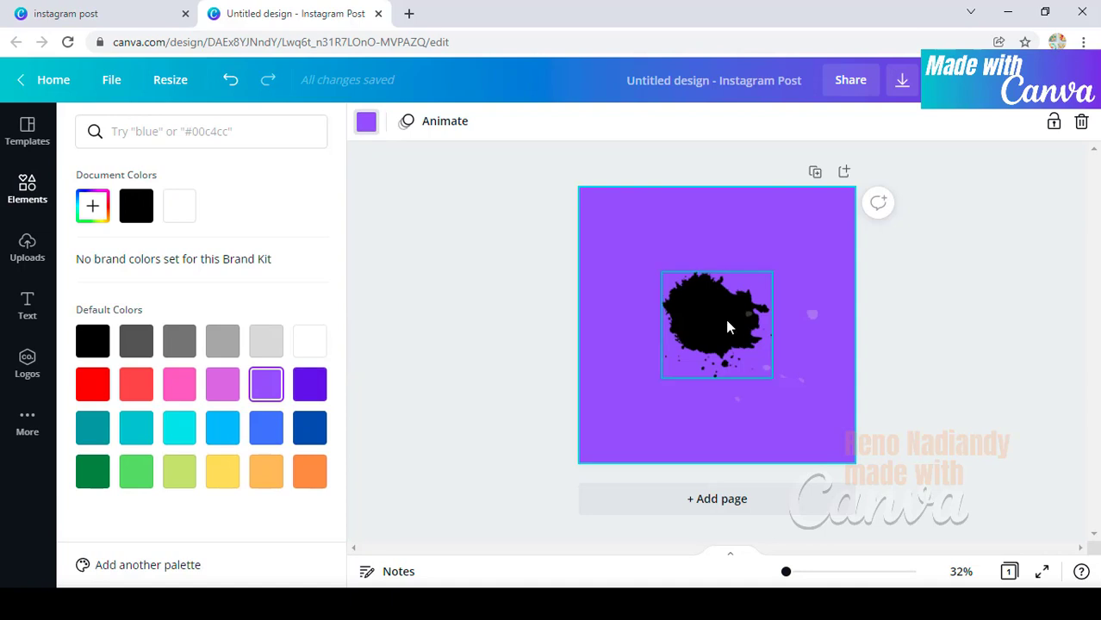
{"action": "left_click", "coordinate": [207, 480]}
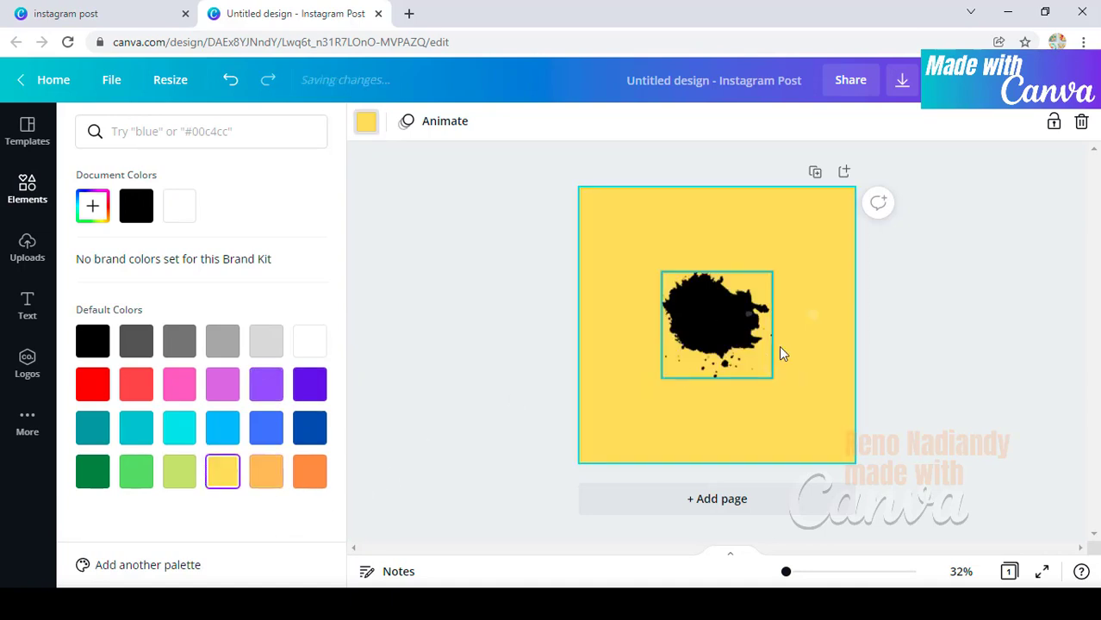
{"action": "left_click", "coordinate": [739, 318]}
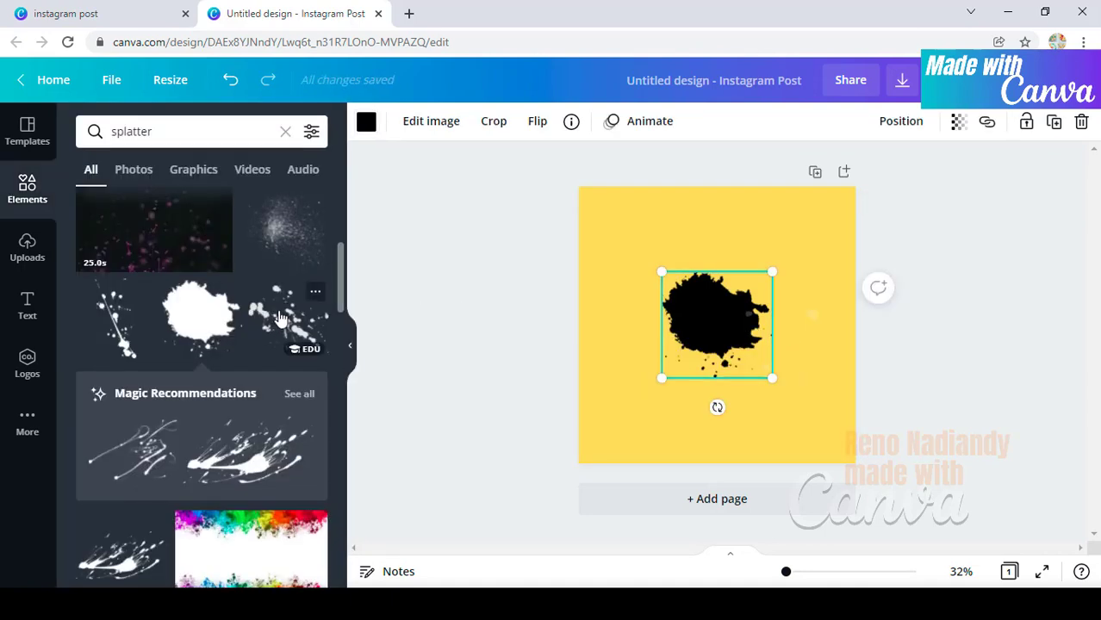
Step: Place a second, rougher splatter on the page and recolour the splatters white
{"action": "scroll", "coordinate": [277, 318], "scroll_direction": "up", "scroll_amount": 5}
{"action": "left_click_drag", "start_coordinate": [197, 295], "coordinate": [692, 365]}
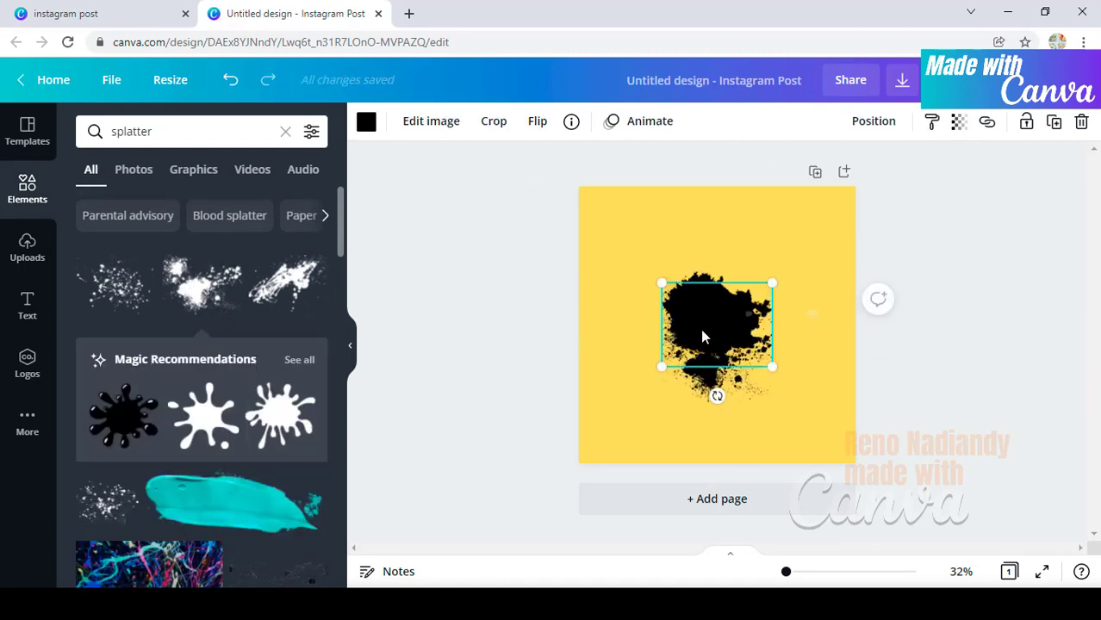
{"action": "mouse_move", "coordinate": [704, 338]}
{"action": "left_mouse_down"}
{"action": "mouse_move", "coordinate": [685, 287]}
{"action": "mouse_move", "coordinate": [702, 297]}
{"action": "left_mouse_up"}
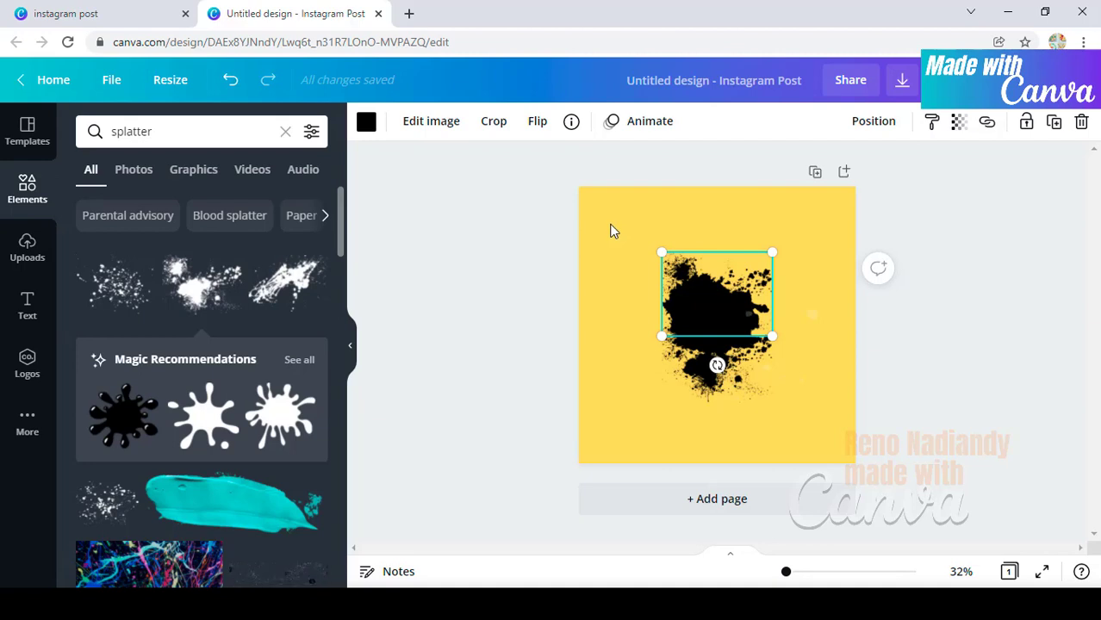
{"action": "left_click", "coordinate": [365, 122]}
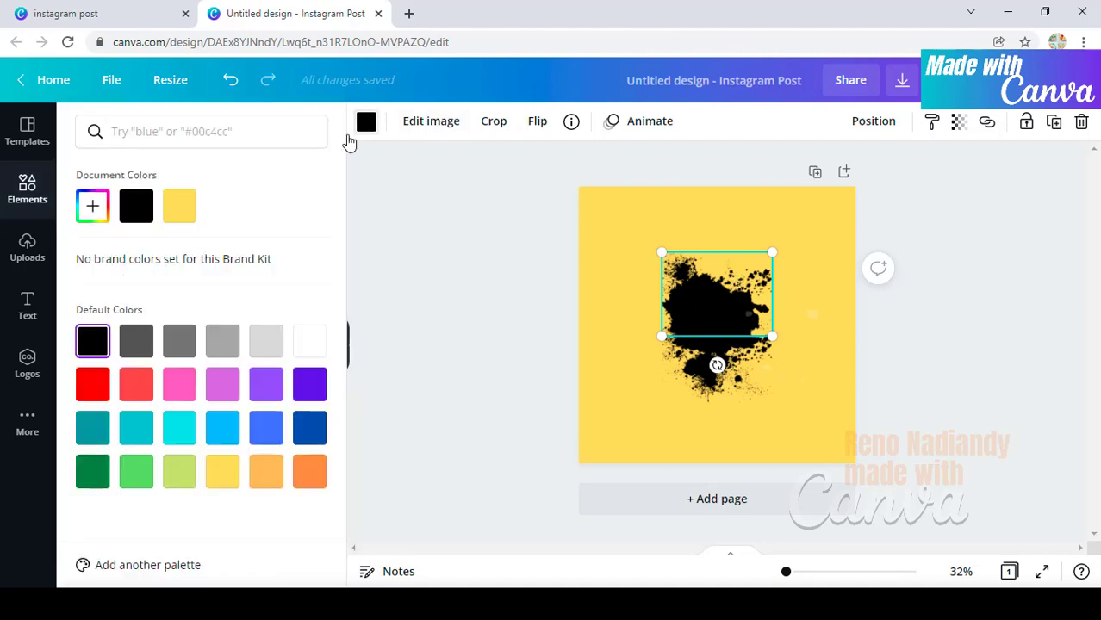
{"action": "left_click", "coordinate": [308, 342]}
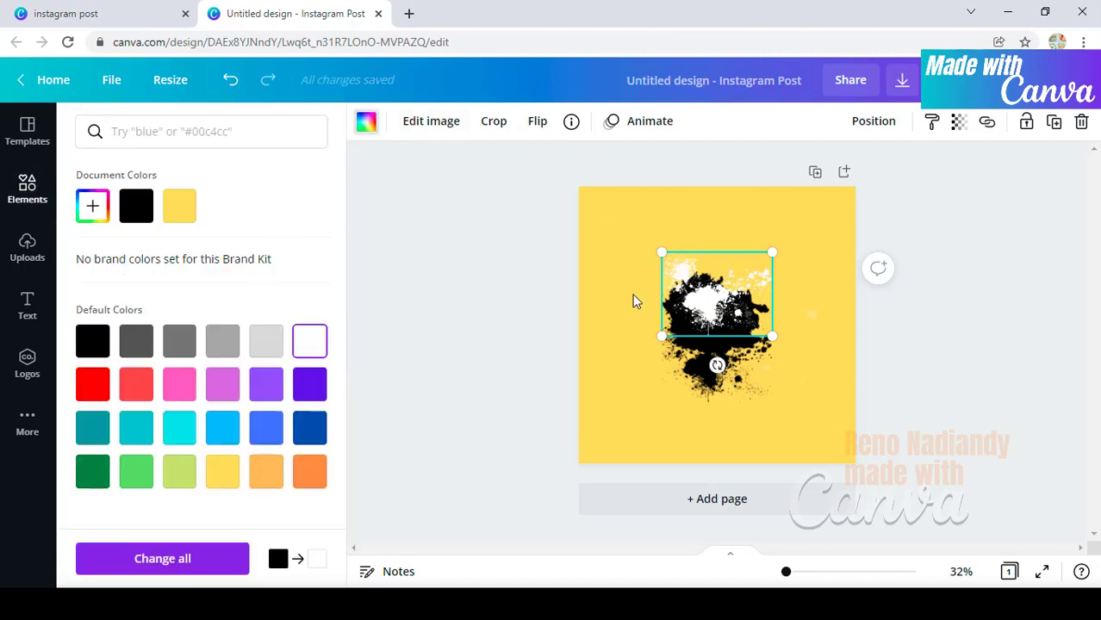
{"action": "left_click", "coordinate": [701, 392]}
{"action": "left_click", "coordinate": [308, 342]}
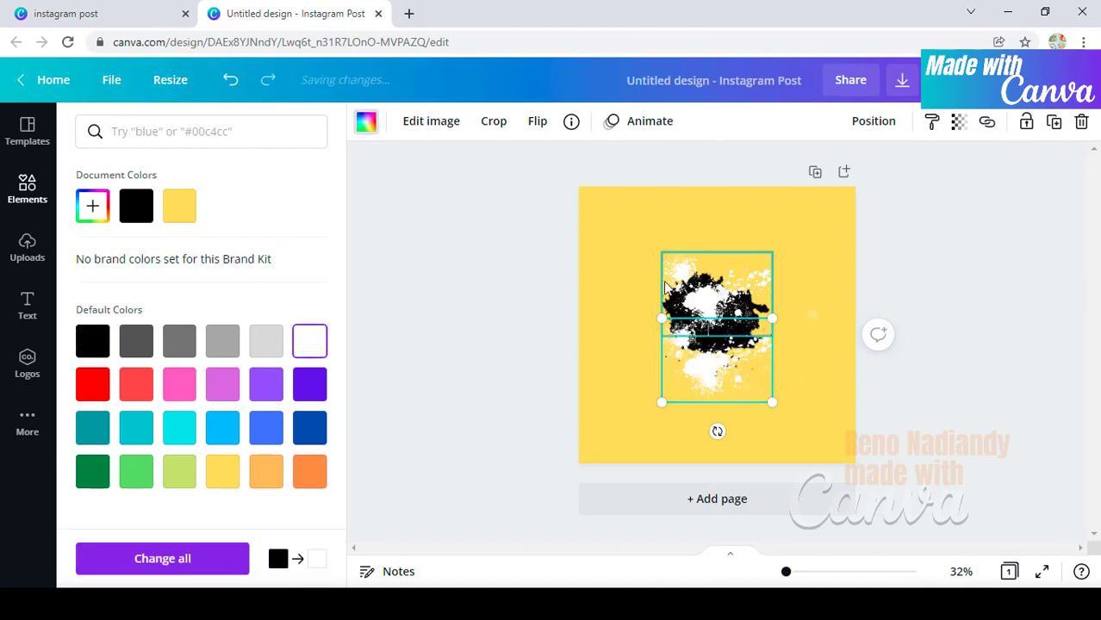
Step: Turn the last black splatter white and stack both splatters at the page centre
{"action": "left_click", "coordinate": [670, 311]}
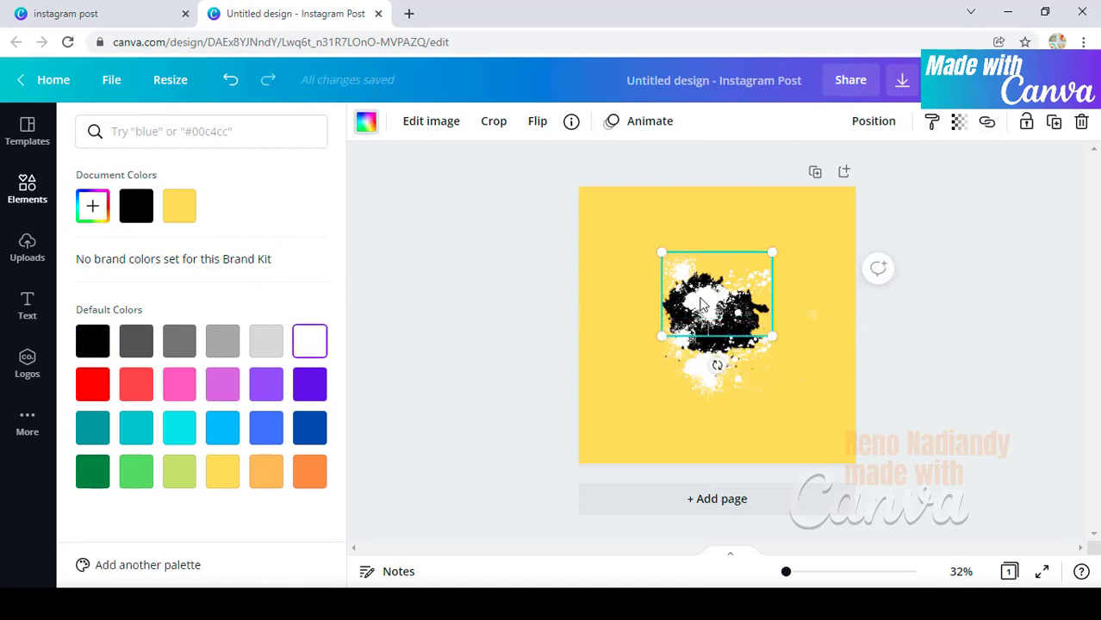
{"action": "left_click_drag", "start_coordinate": [702, 302], "coordinate": [677, 242]}
{"action": "left_click", "coordinate": [725, 310]}
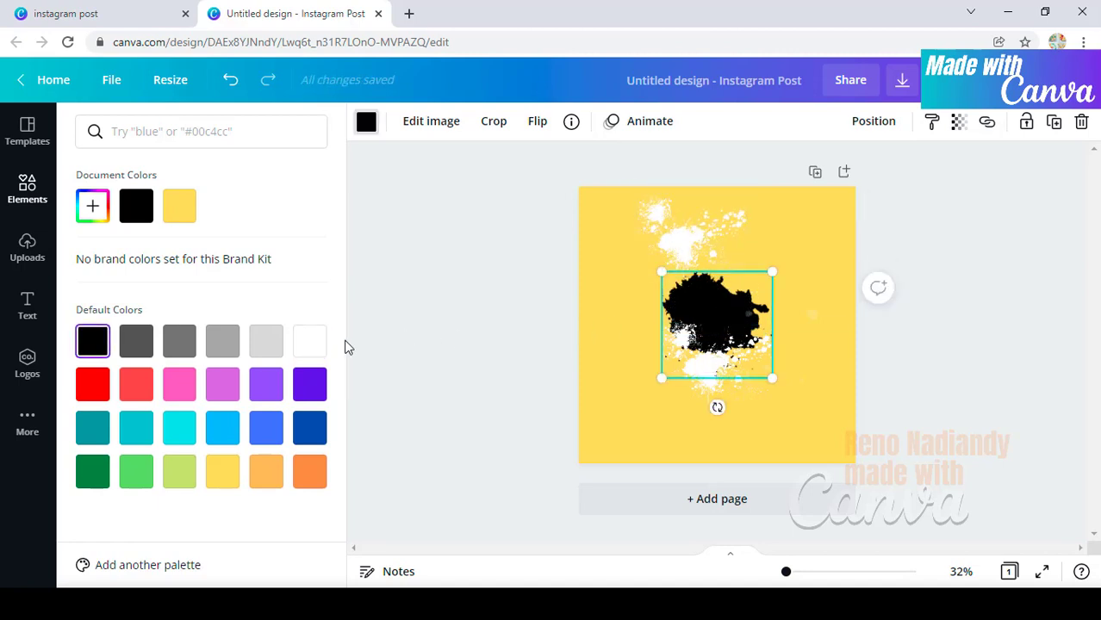
{"action": "left_click", "coordinate": [309, 342]}
{"action": "left_click_drag", "start_coordinate": [702, 239], "coordinate": [698, 293]}
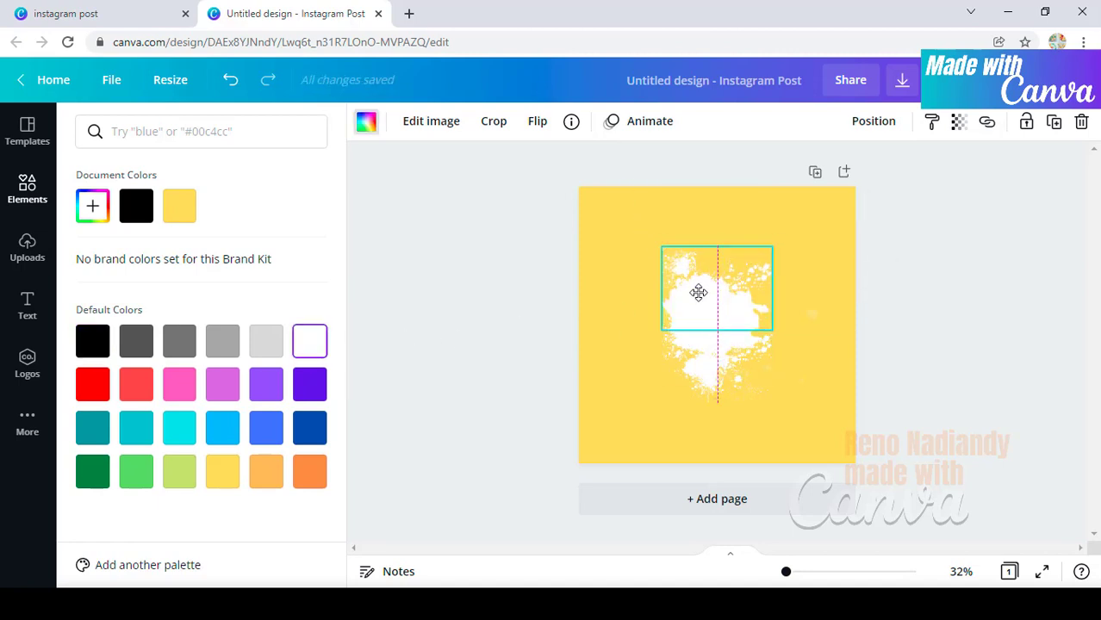
{"action": "left_click", "coordinate": [41, 200]}
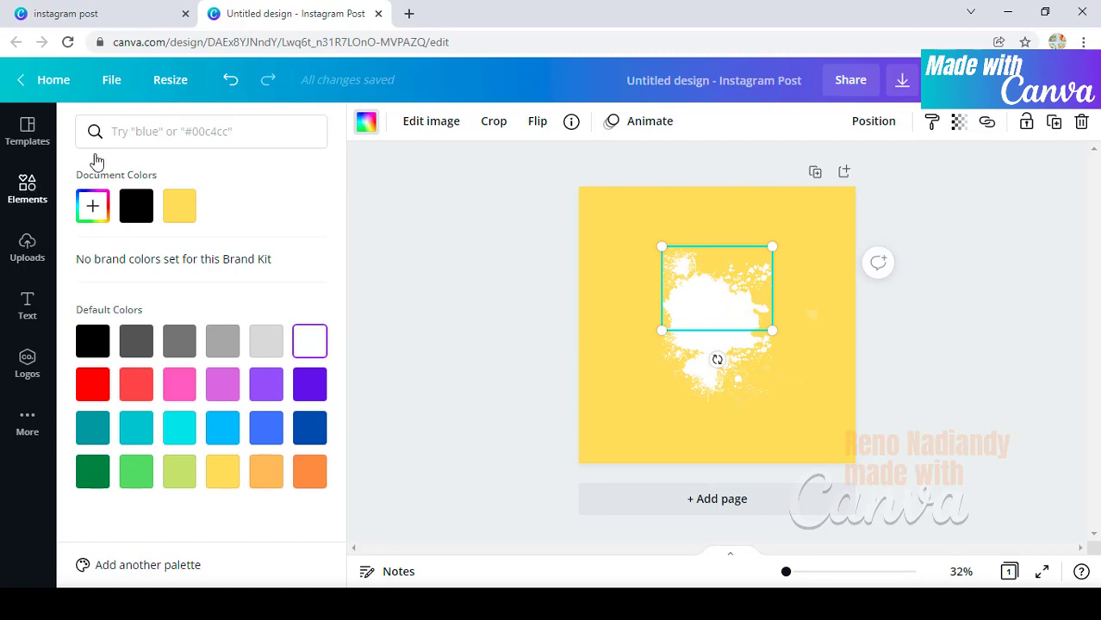
Step: Add a plain square from a 'shape' element search and fill it white
{"action": "left_click", "coordinate": [141, 132]}
{"action": "type", "text": "s"}
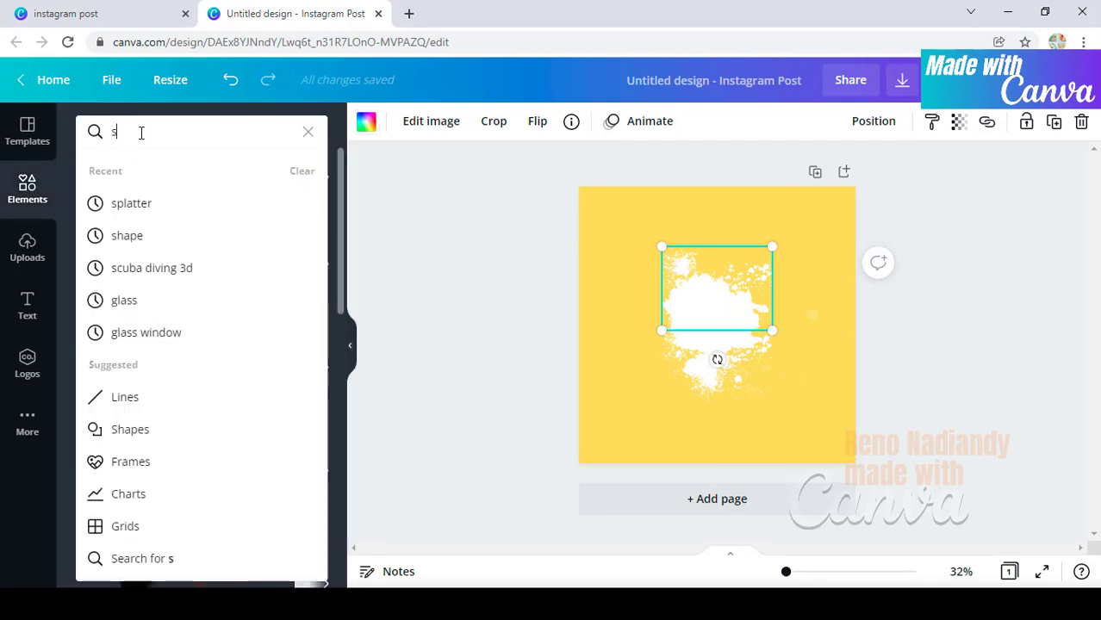
{"action": "type", "text": "ha"}
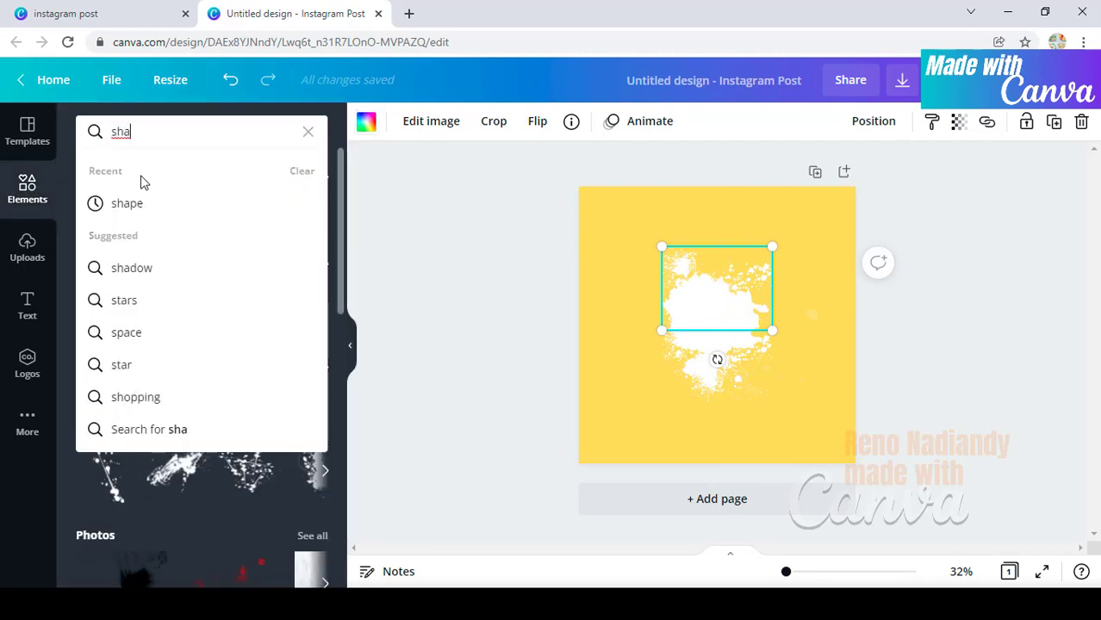
{"action": "left_click", "coordinate": [131, 204]}
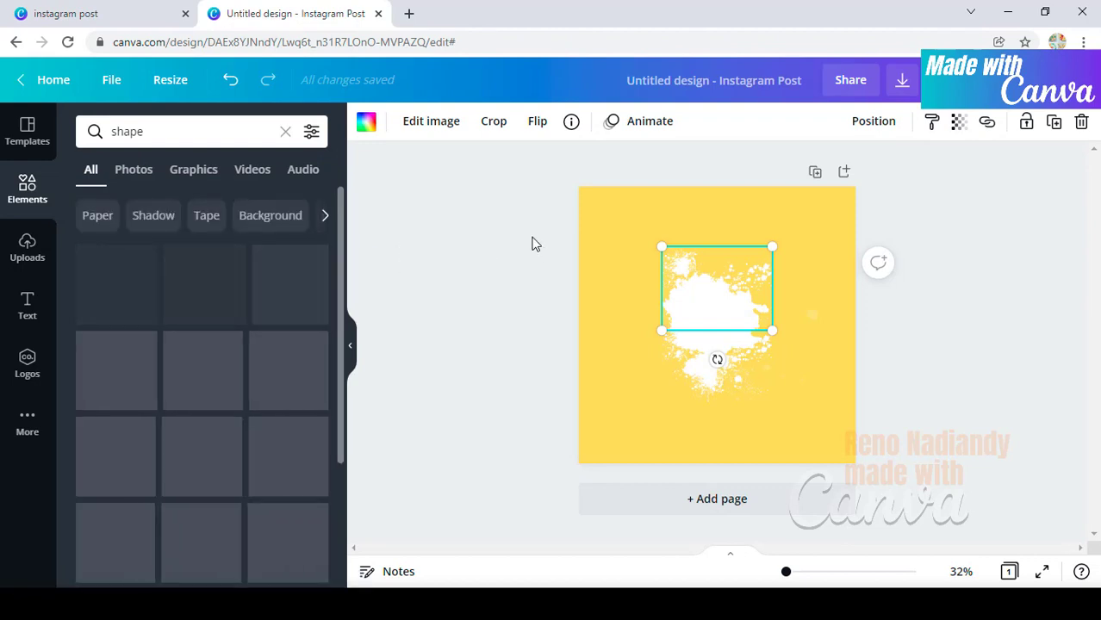
{"action": "left_click", "coordinate": [190, 293]}
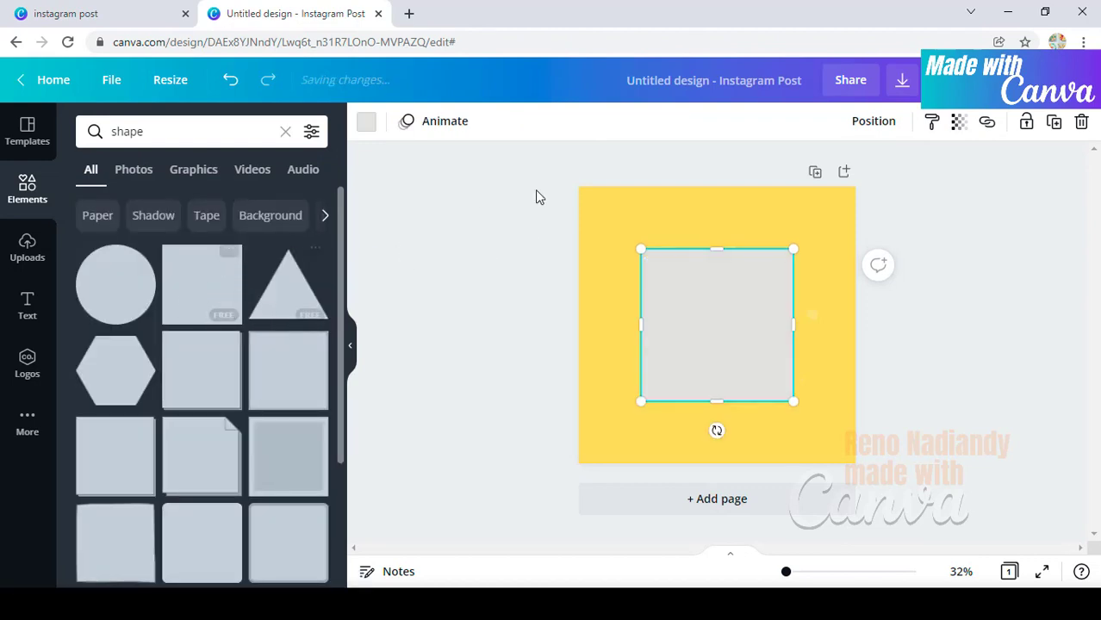
{"action": "left_click", "coordinate": [366, 123]}
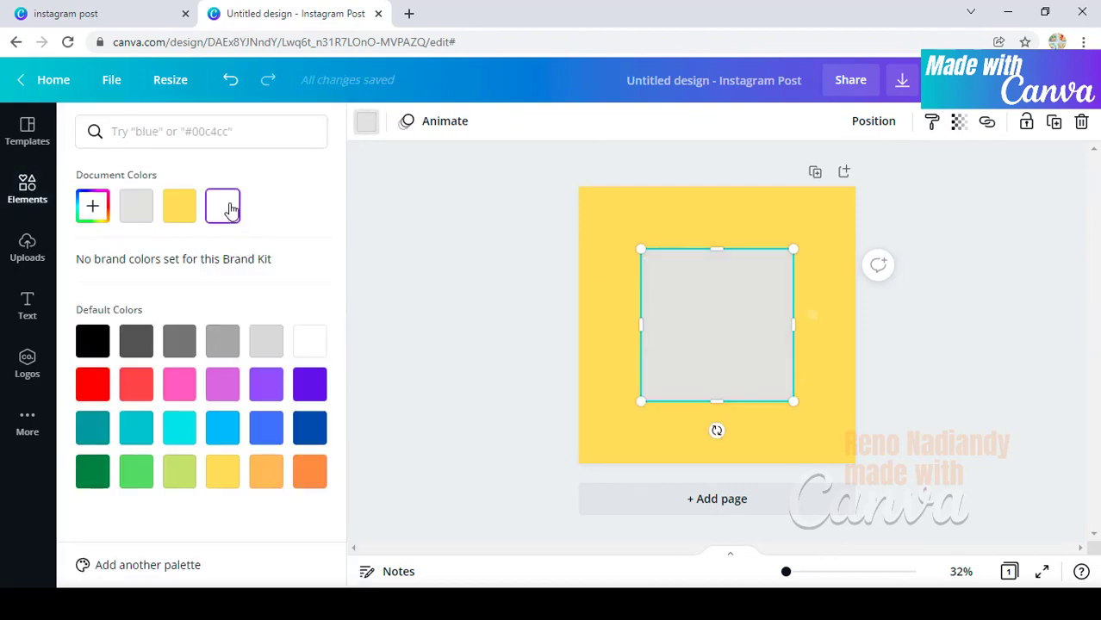
{"action": "left_click", "coordinate": [222, 205]}
Step: Stretch the white square into strips across the top and bottom of the page
{"action": "mouse_move", "coordinate": [655, 311]}
{"action": "left_mouse_down"}
{"action": "mouse_move", "coordinate": [638, 232]}
{"action": "mouse_move", "coordinate": [624, 253]}
{"action": "left_mouse_up"}
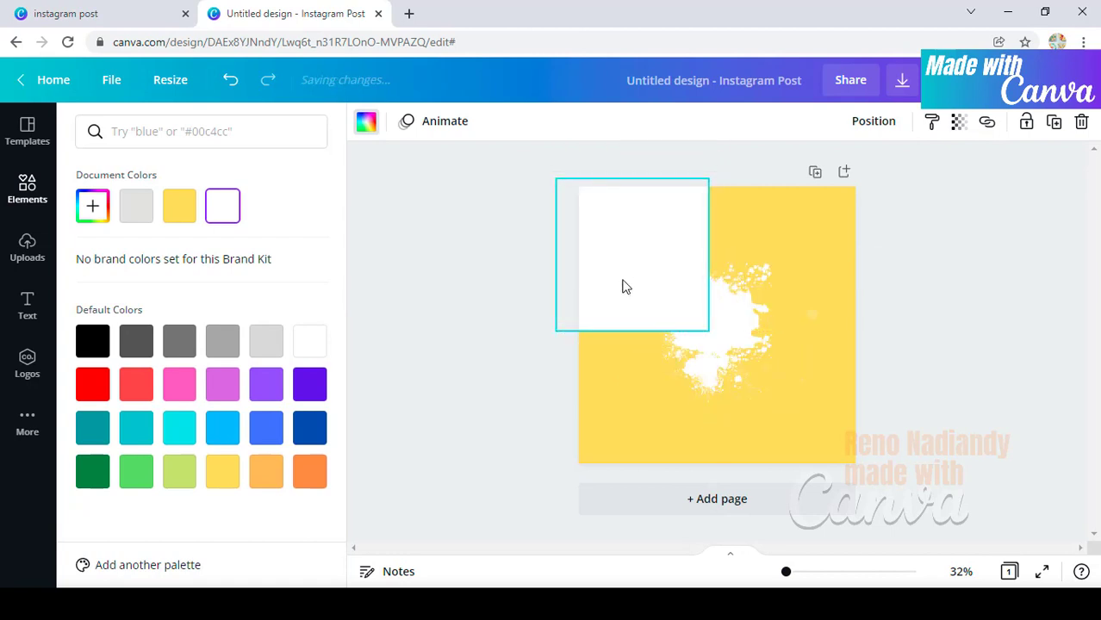
{"action": "left_click_drag", "start_coordinate": [629, 328], "coordinate": [639, 245]}
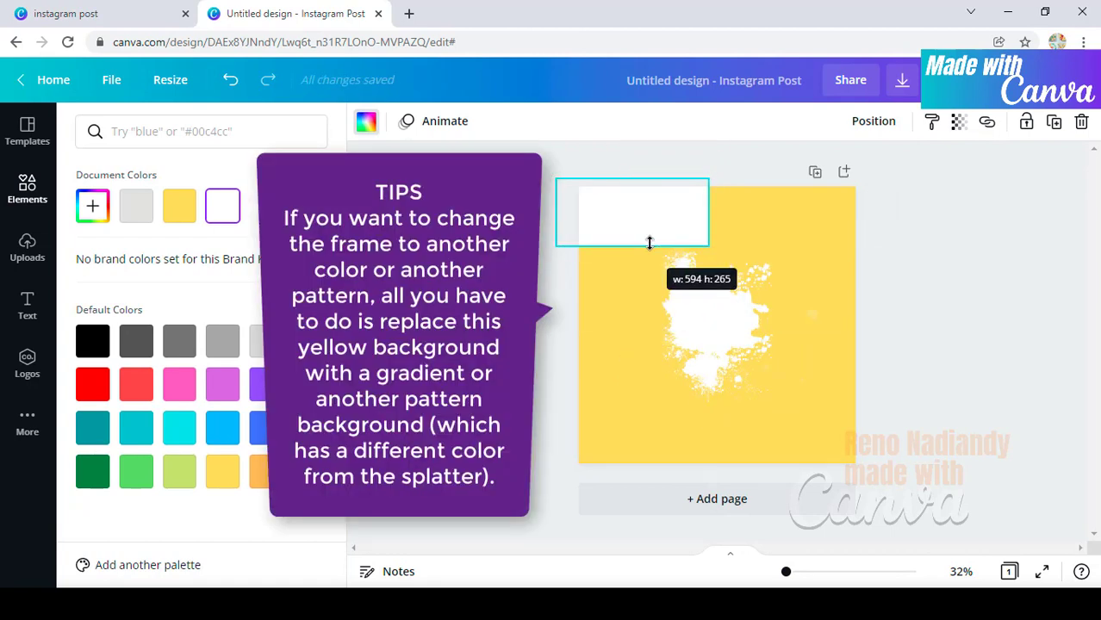
{"action": "left_click_drag", "start_coordinate": [707, 215], "coordinate": [864, 214]}
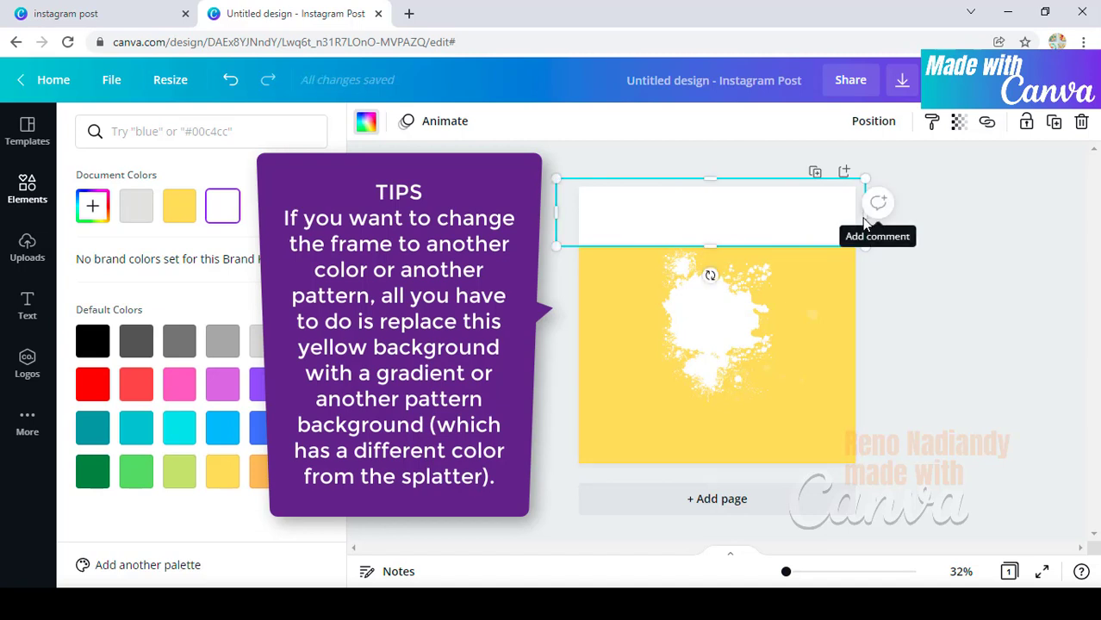
{"action": "left_click_drag", "start_coordinate": [786, 223], "coordinate": [797, 435]}
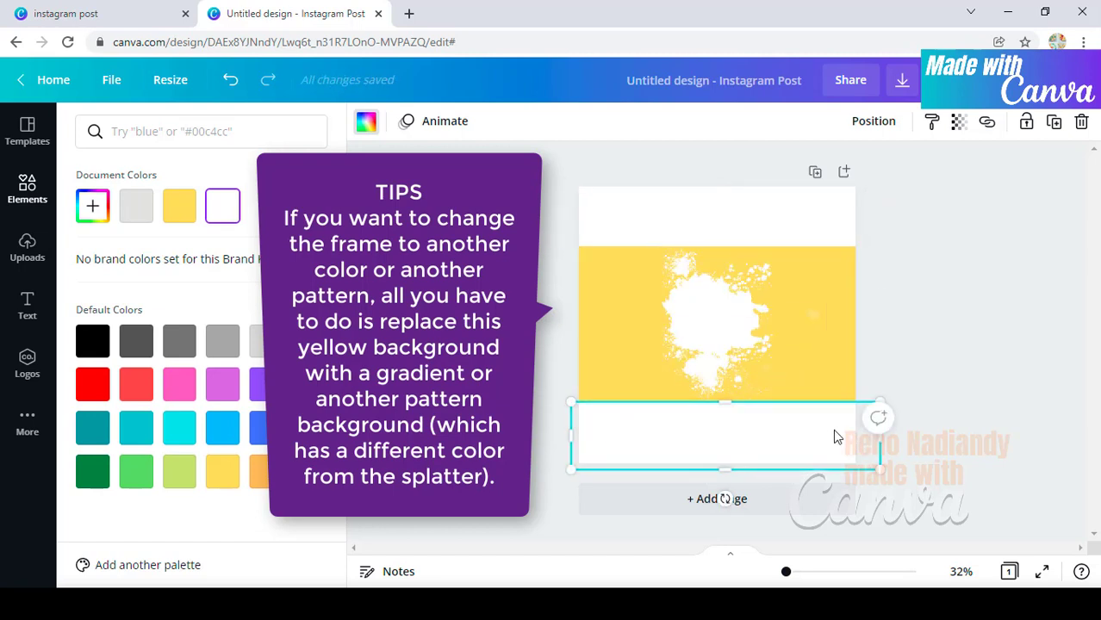
Step: Duplicate the strip and place copies on the left and right of the splatter
{"action": "key", "text": "shift+Down"}
{"action": "key", "text": "shift+Down"}
{"action": "key", "text": "shift+Right"}
{"action": "key", "text": "shift+Right"}
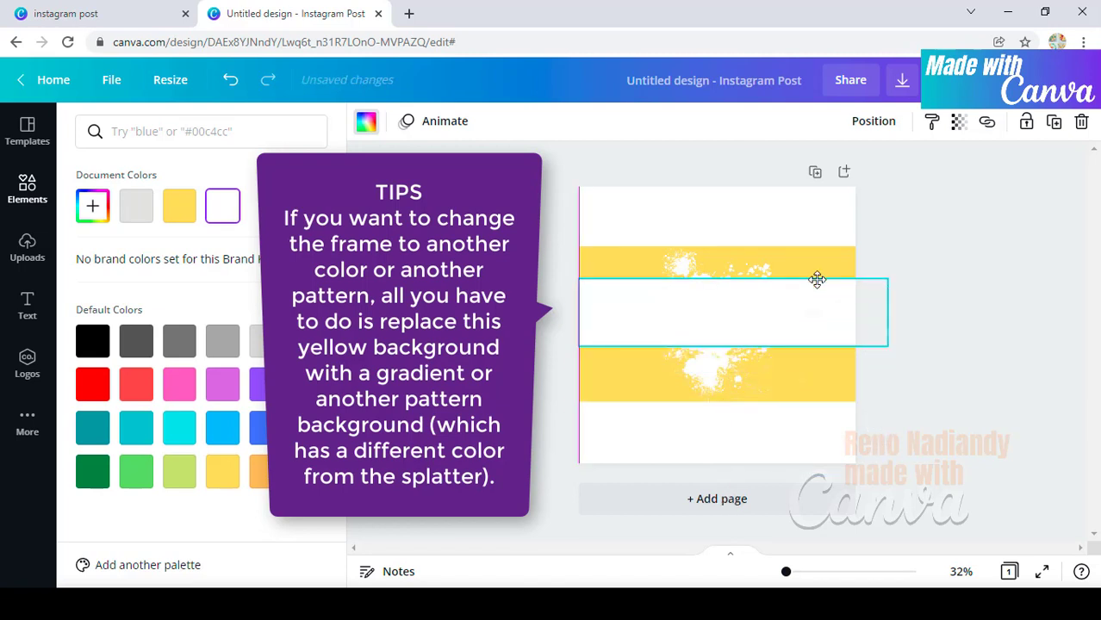
{"action": "mouse_move", "coordinate": [806, 369]}
{"action": "left_mouse_down"}
{"action": "mouse_move", "coordinate": [804, 265]}
{"action": "mouse_move", "coordinate": [629, 308]}
{"action": "mouse_move", "coordinate": [619, 415]}
{"action": "left_mouse_up"}
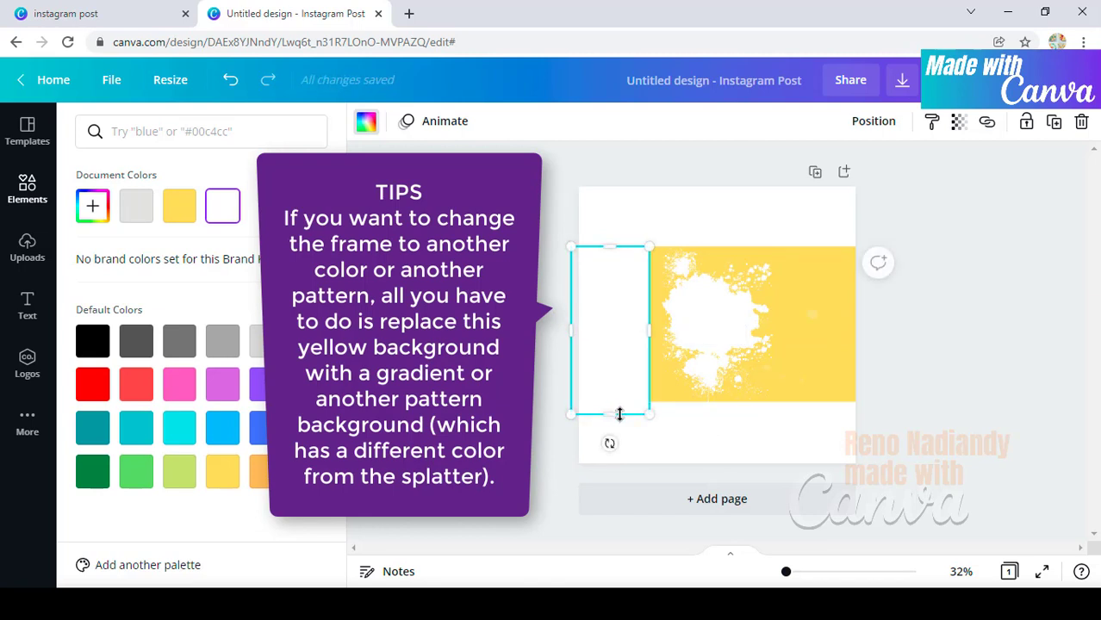
{"action": "key", "text": "shift+Right"}
{"action": "key", "text": "shift+Right"}
{"action": "key", "text": "shift+Down"}
{"action": "key", "text": "shift+Down"}
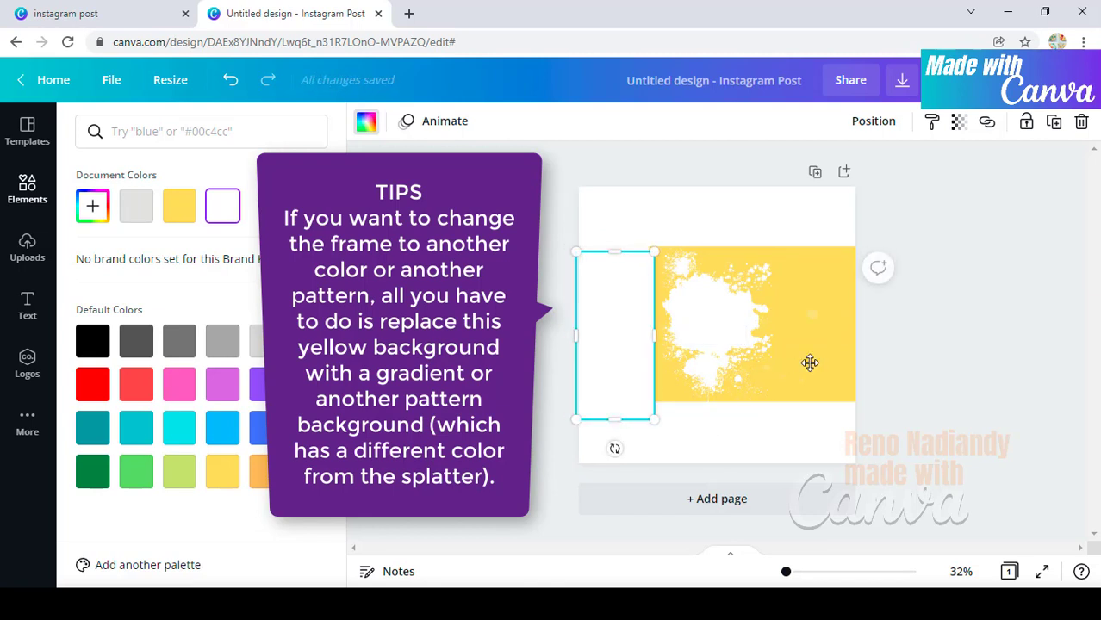
{"action": "left_click_drag", "start_coordinate": [624, 344], "coordinate": [835, 346]}
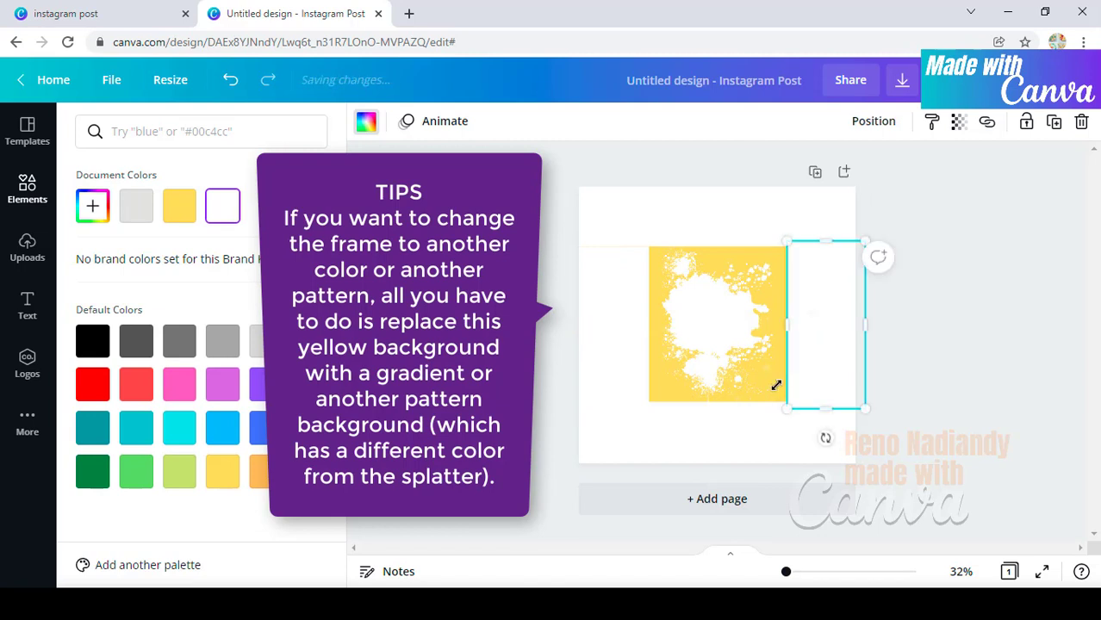
Step: Enlarge the white splatter toward the frame's top-right corner
{"action": "left_click", "coordinate": [763, 278]}
{"action": "left_click_drag", "start_coordinate": [771, 250], "coordinate": [786, 236]}
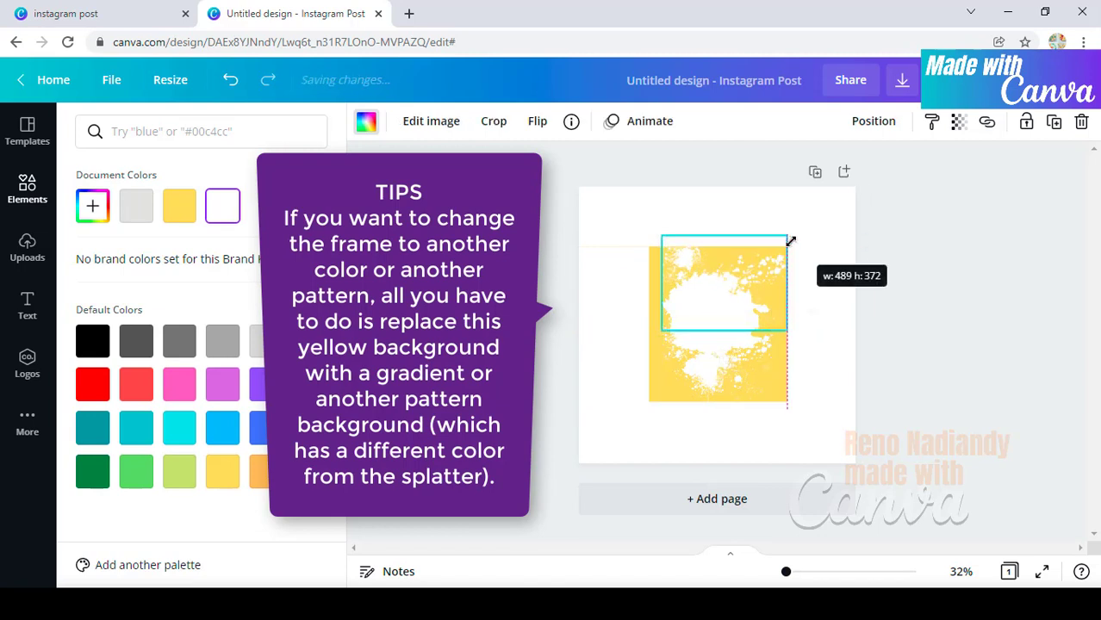
{"action": "key", "text": "Escape"}
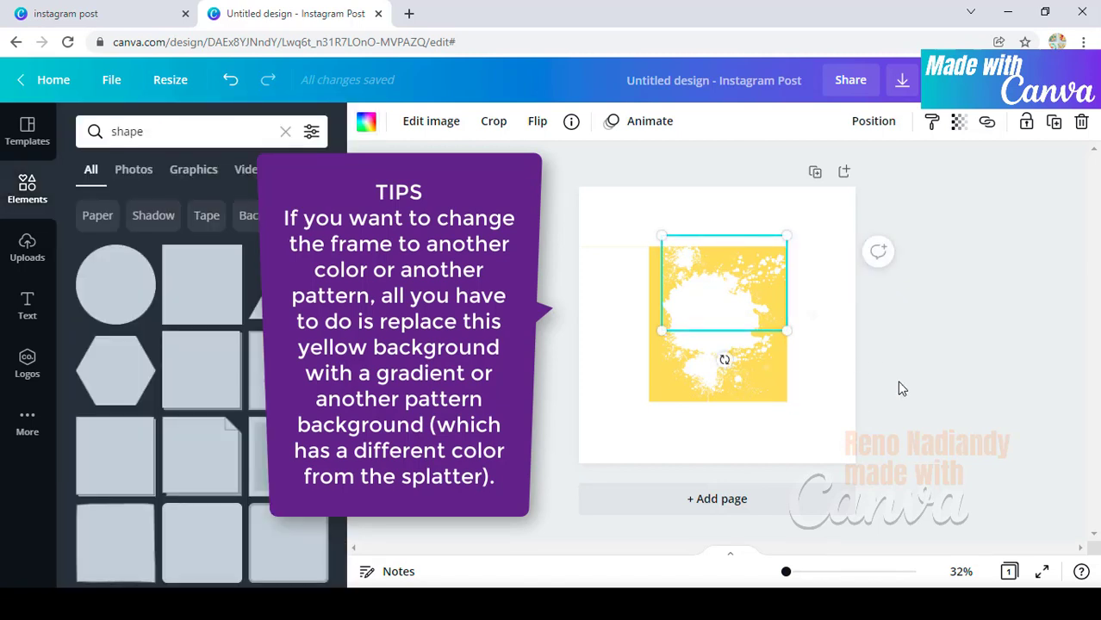
{"action": "left_click", "coordinate": [919, 379]}
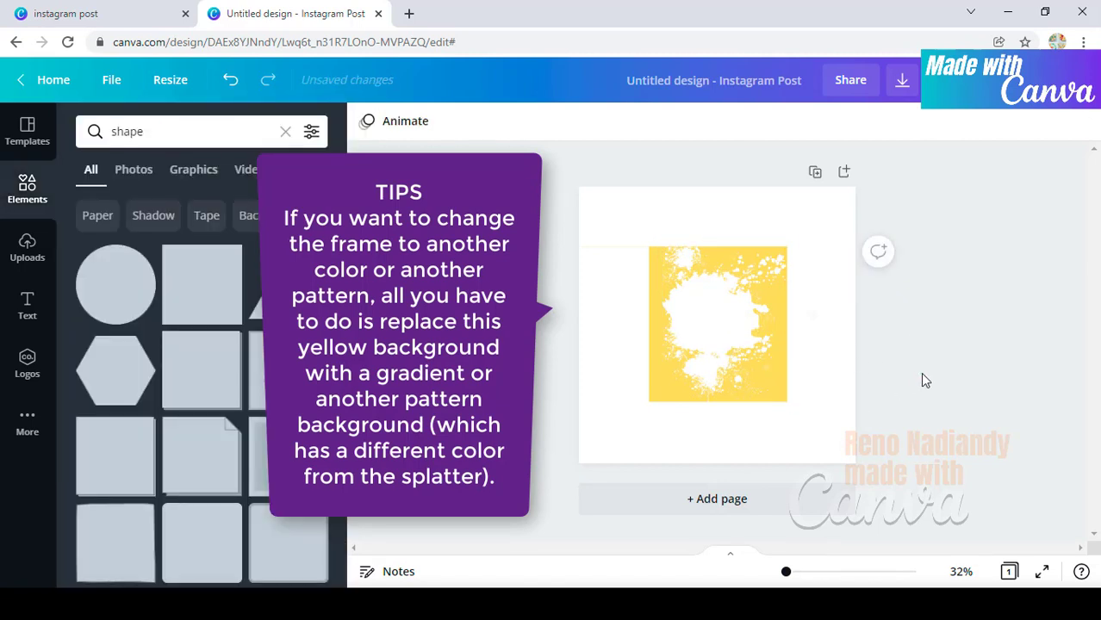
Step: Download the design as a PNG and add a second page
{"action": "left_click", "coordinate": [902, 86]}
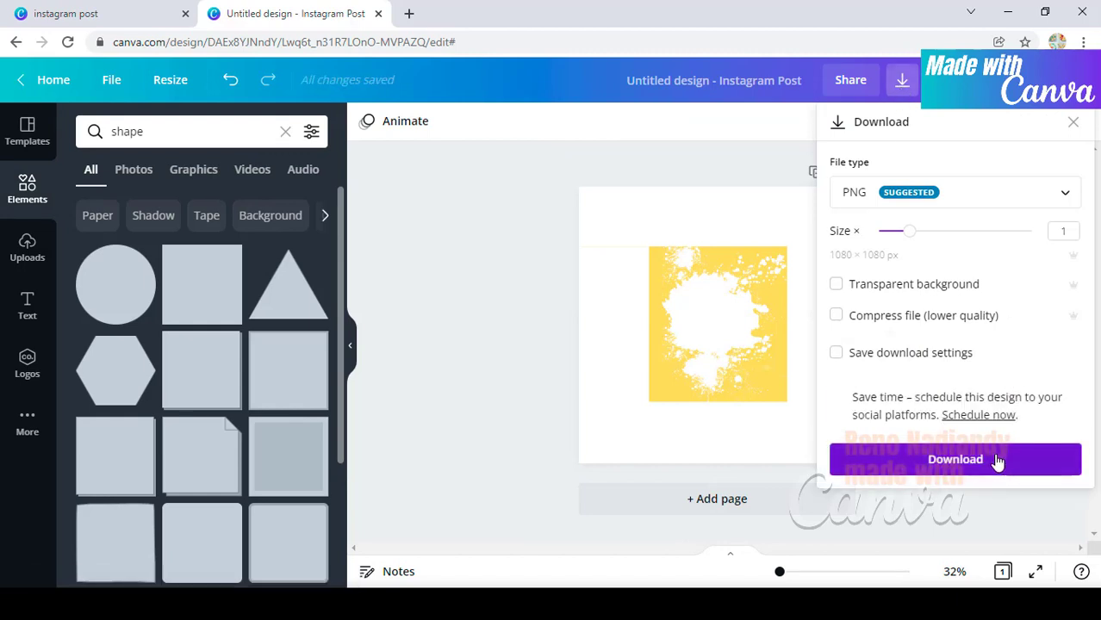
{"action": "left_click", "coordinate": [997, 462]}
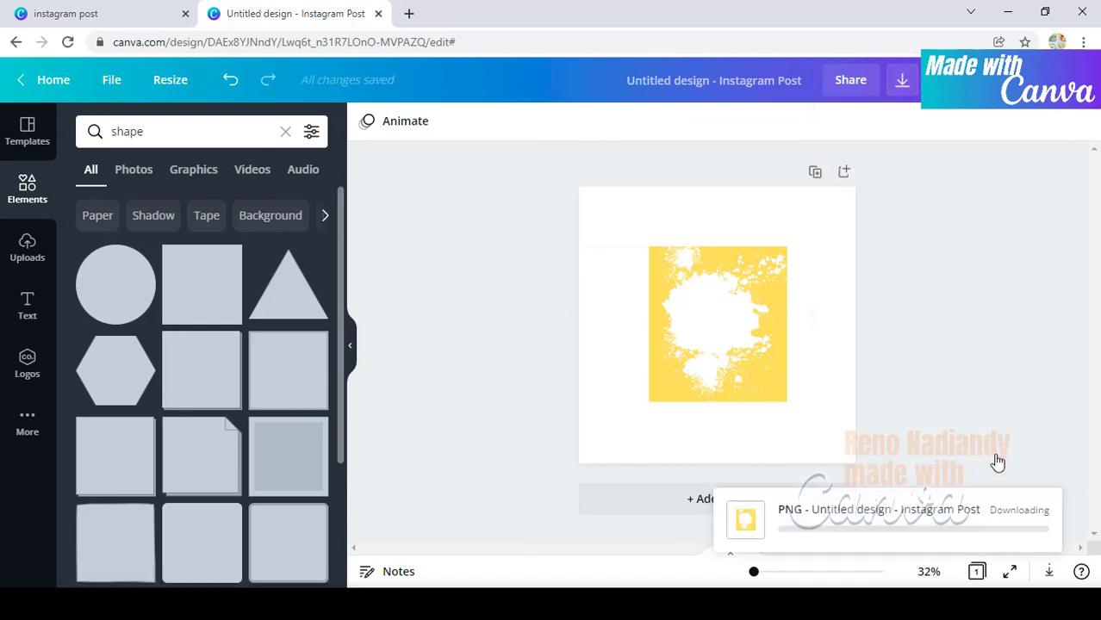
{"action": "left_click", "coordinate": [694, 505]}
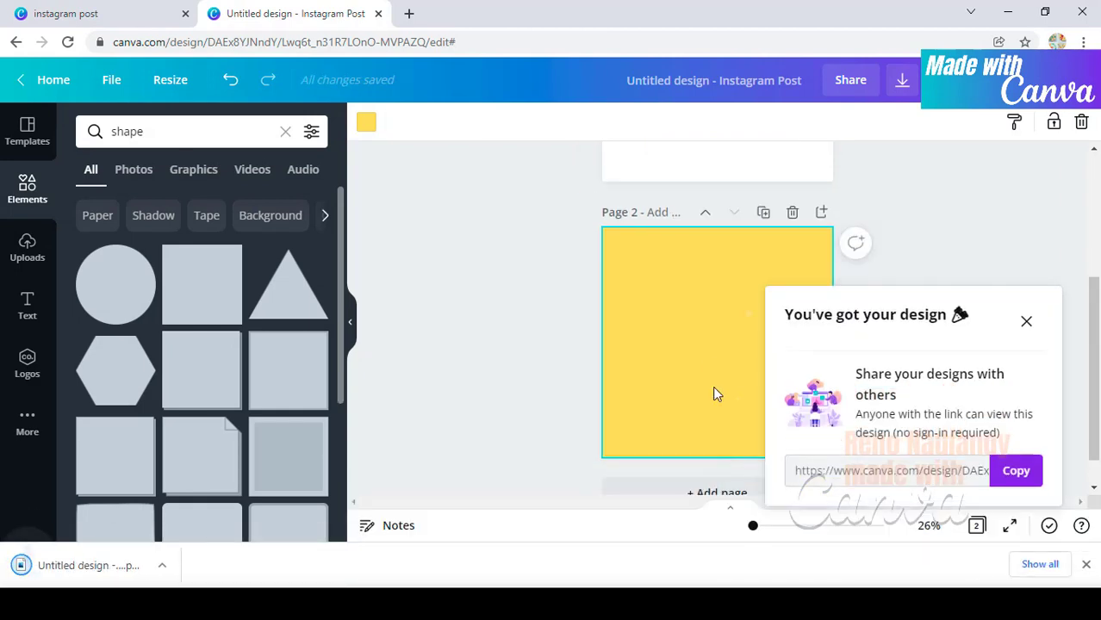
Step: Change page 2's background colour from yellow to purple
{"action": "left_click", "coordinate": [676, 300]}
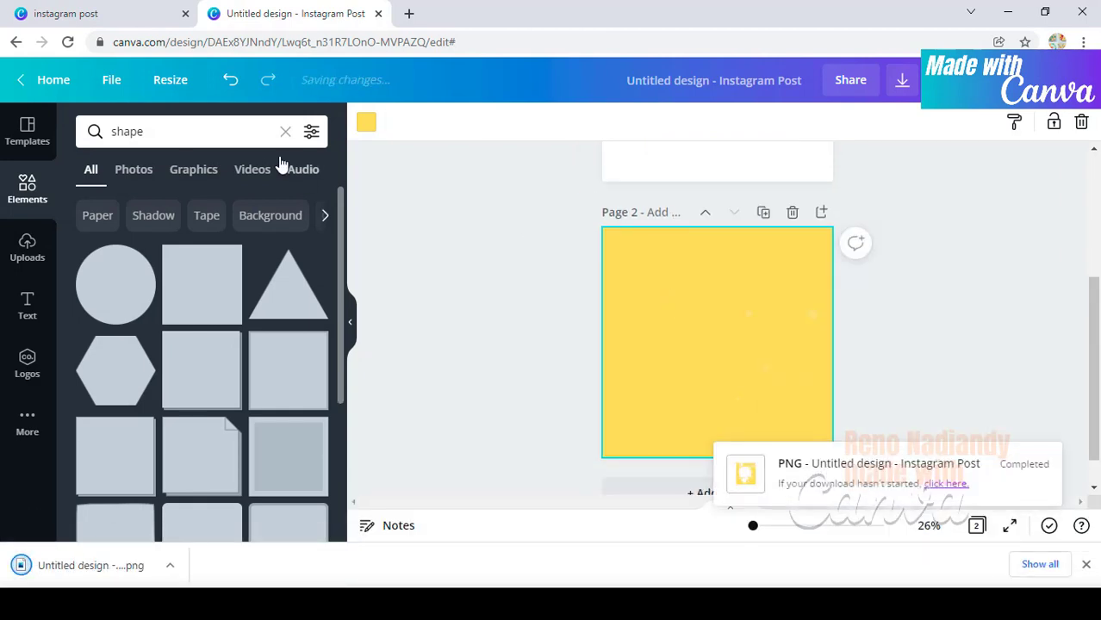
{"action": "left_click", "coordinate": [366, 123]}
{"action": "left_click", "coordinate": [265, 385]}
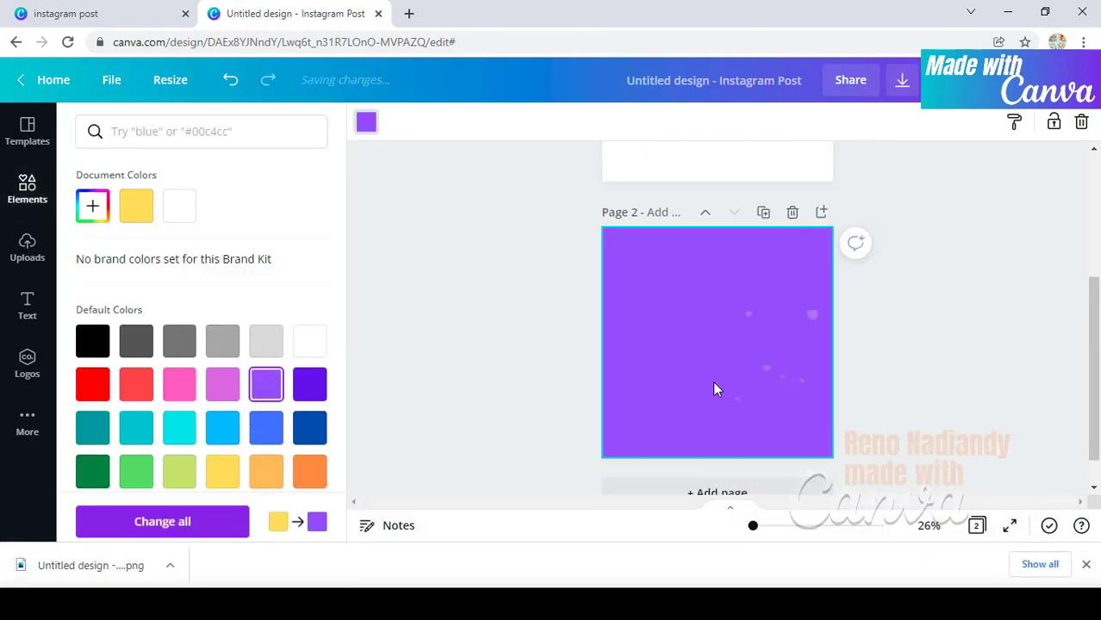
{"action": "left_click", "coordinate": [26, 190]}
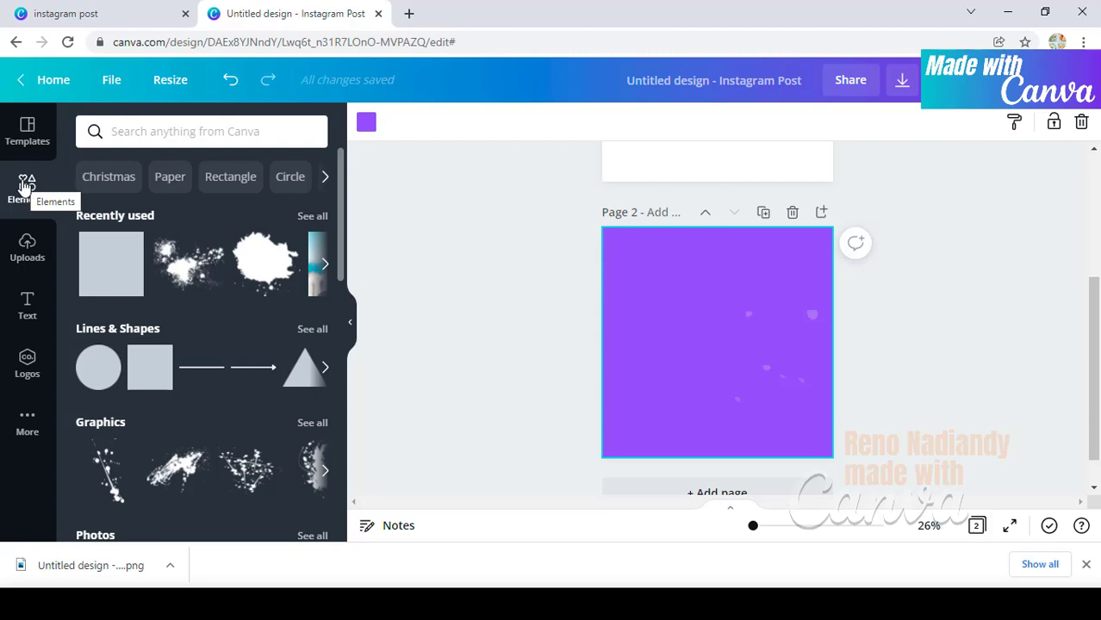
Step: Add a man's portrait from a 'man' search, scale it over page 2, and drop in the splatter PNG
{"action": "left_click", "coordinate": [122, 127]}
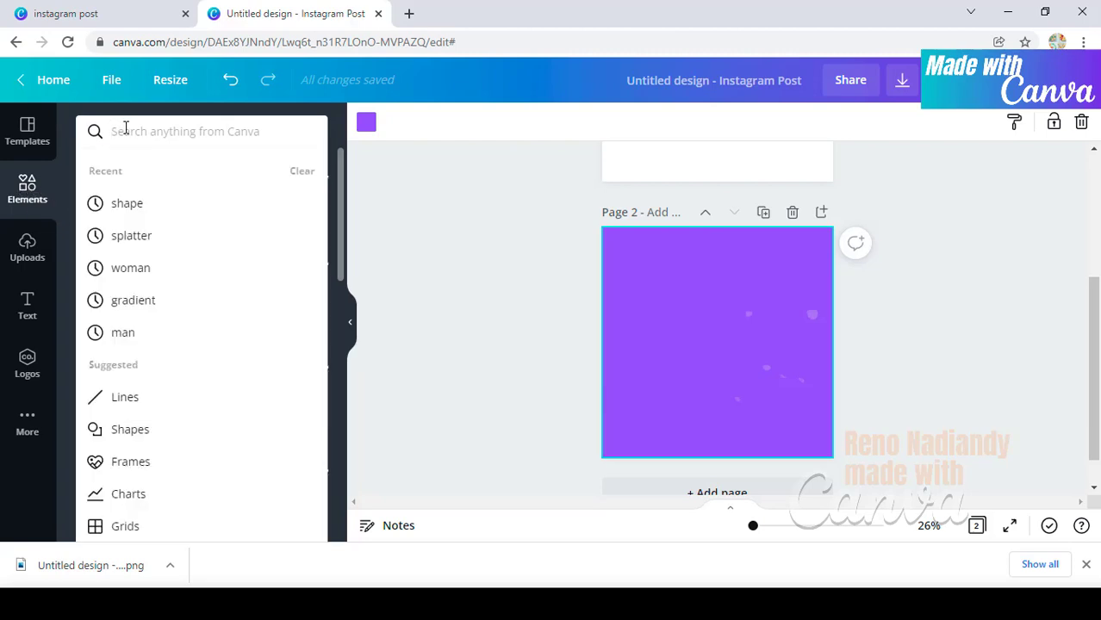
{"action": "type", "text": "m"}
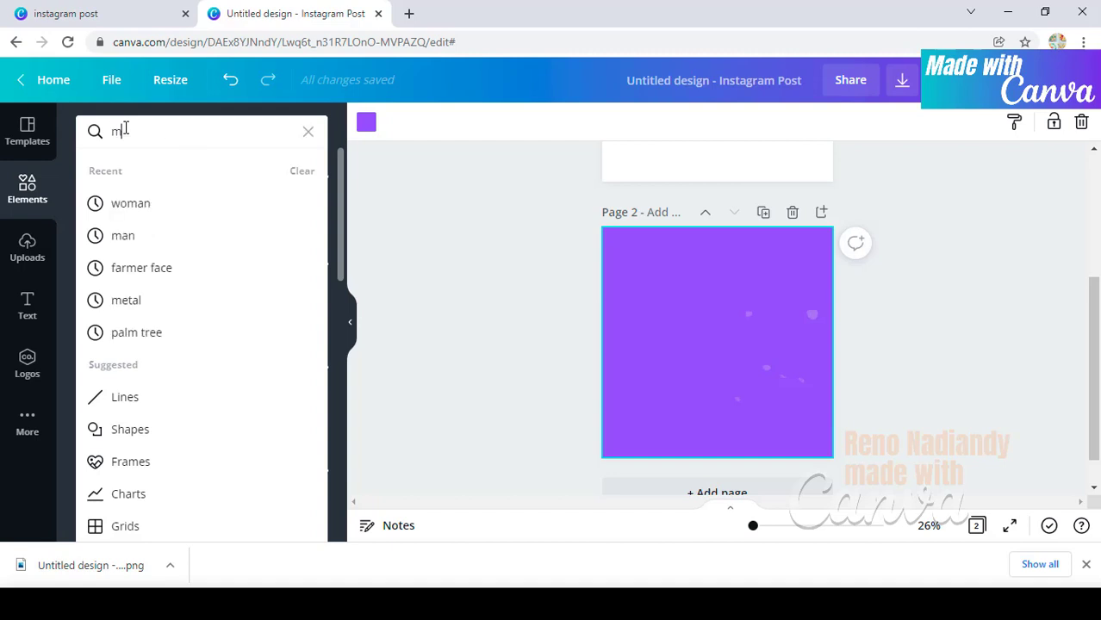
{"action": "type", "text": "an"}
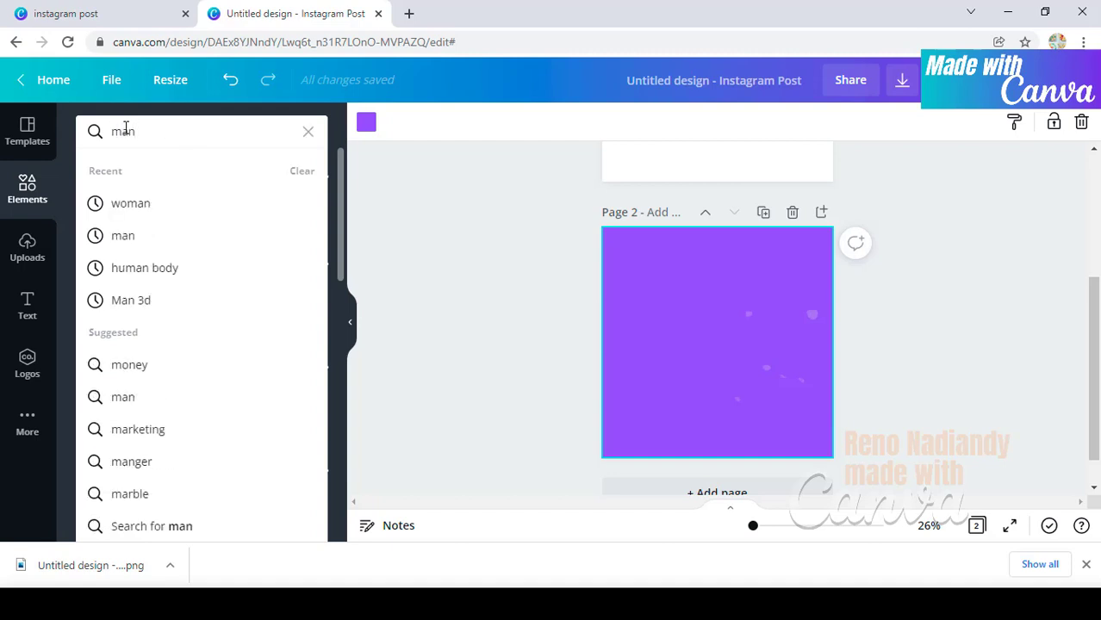
{"action": "key", "text": "Return"}
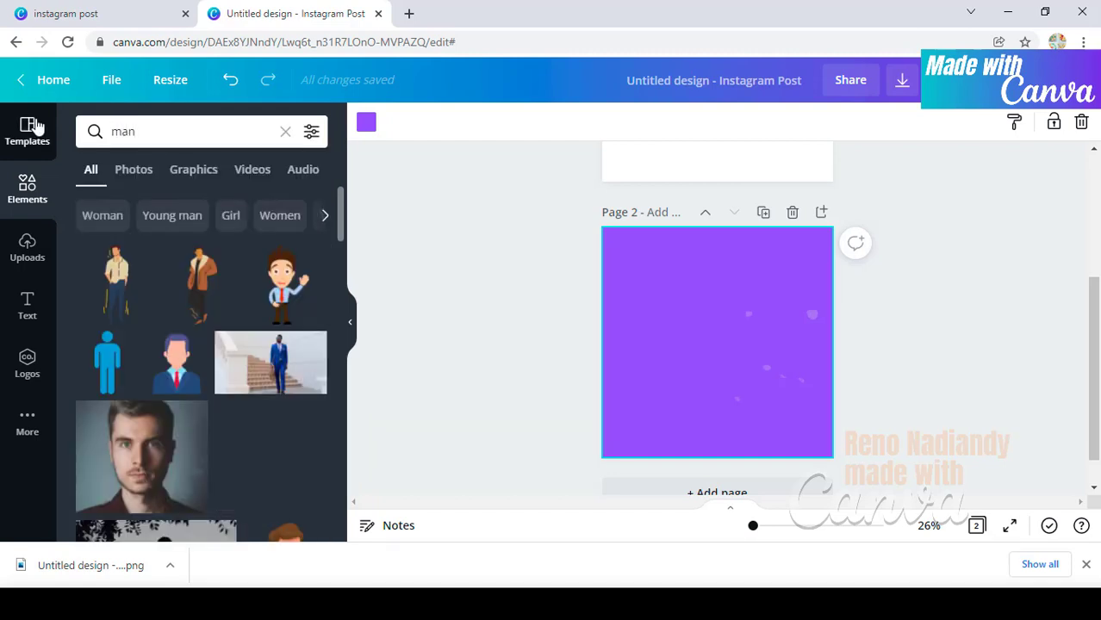
{"action": "left_click", "coordinate": [153, 472]}
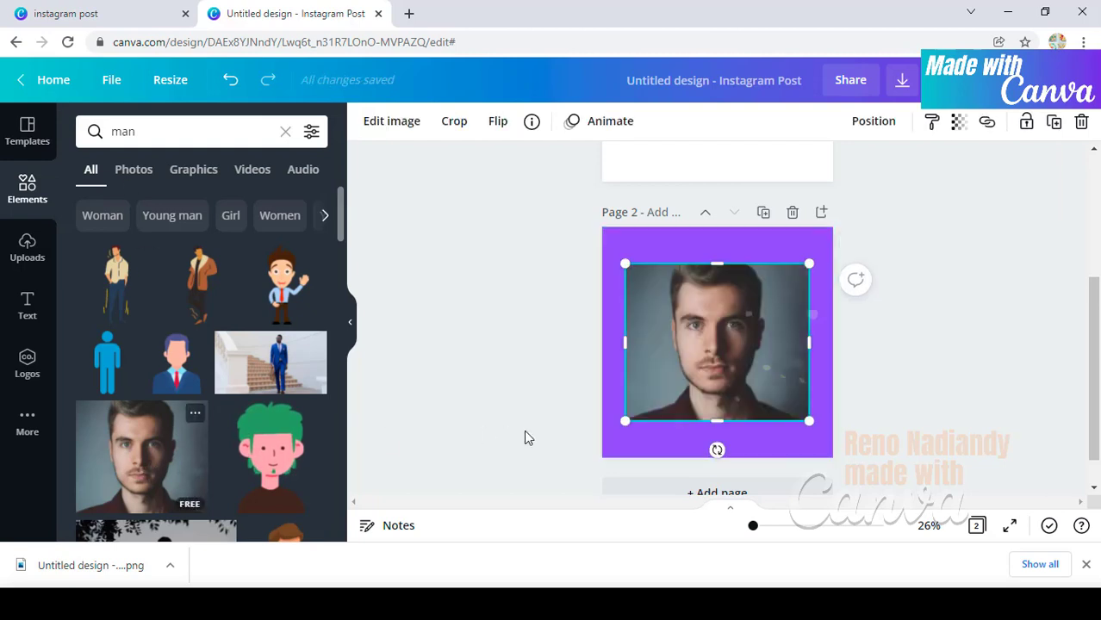
{"action": "left_click_drag", "start_coordinate": [624, 421], "coordinate": [577, 461]}
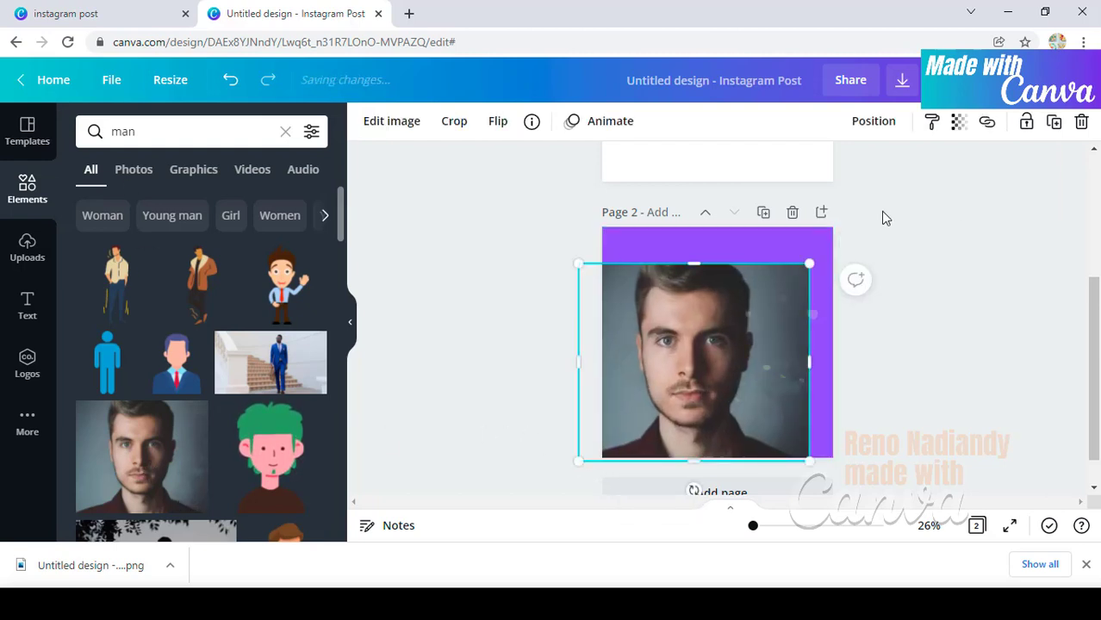
{"action": "left_click_drag", "start_coordinate": [809, 264], "coordinate": [859, 221]}
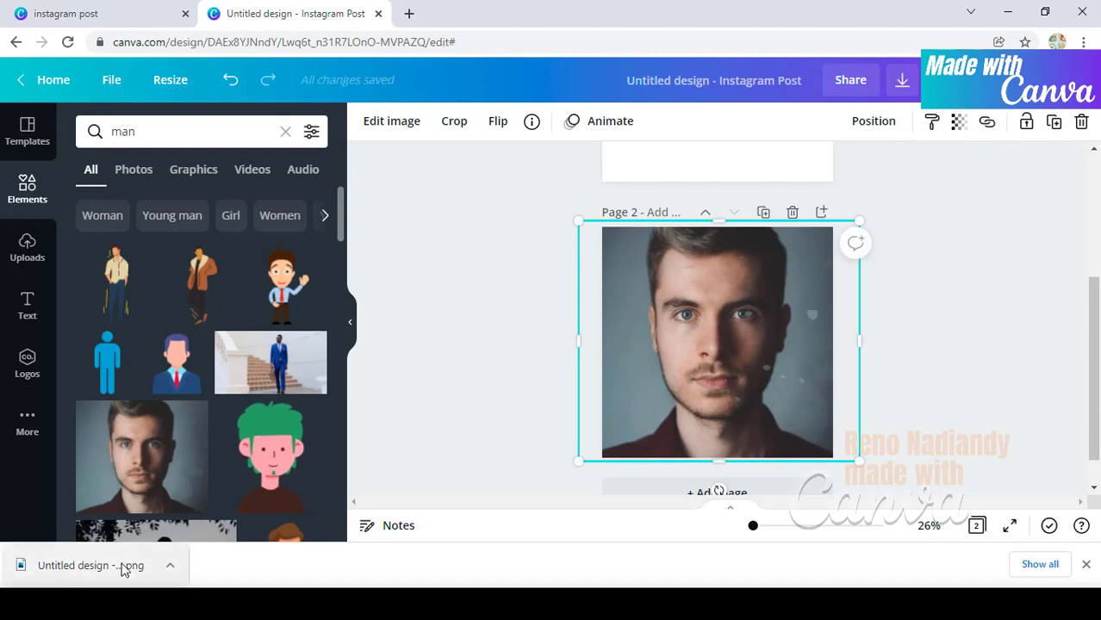
{"action": "left_click_drag", "start_coordinate": [124, 570], "coordinate": [727, 365]}
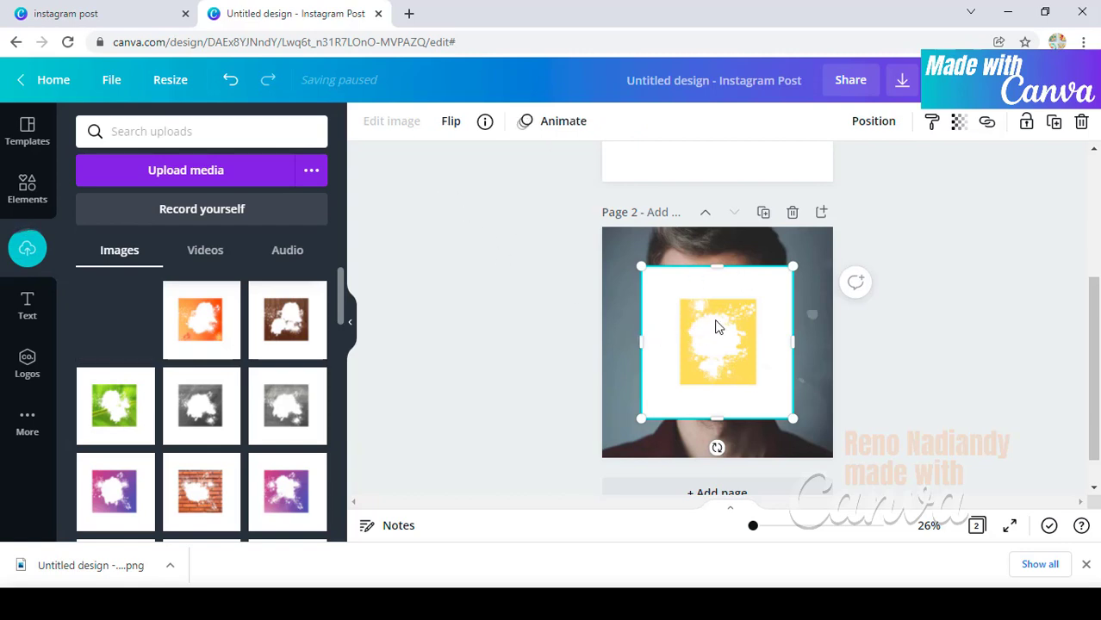
Step: Remove the white background from the splatter frame PNG with BG Remover
{"action": "left_click", "coordinate": [392, 128]}
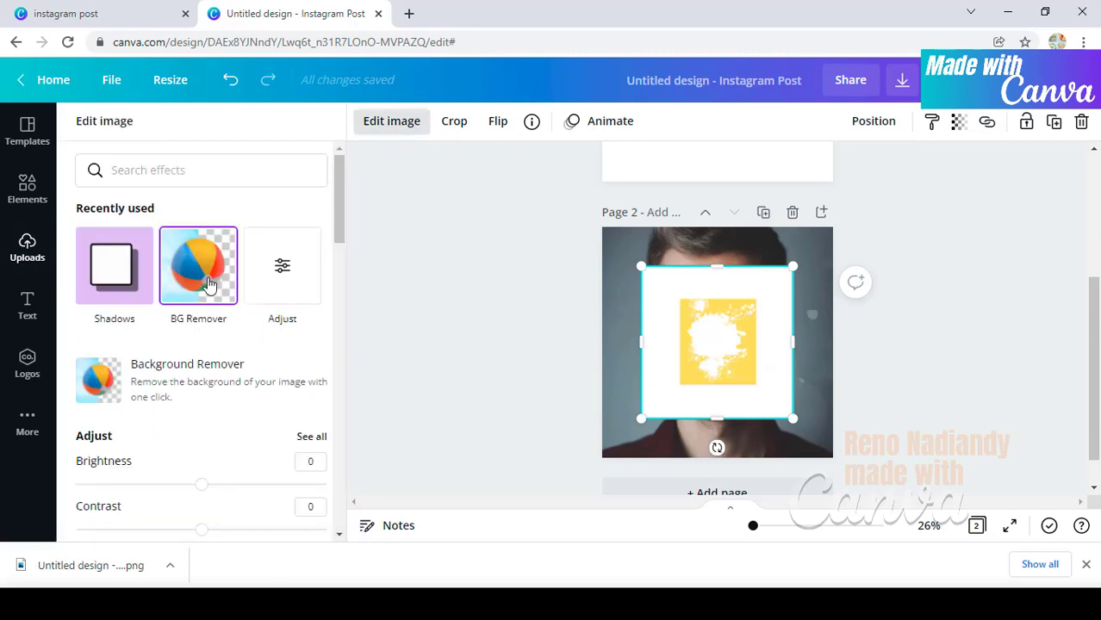
{"action": "left_click", "coordinate": [205, 282]}
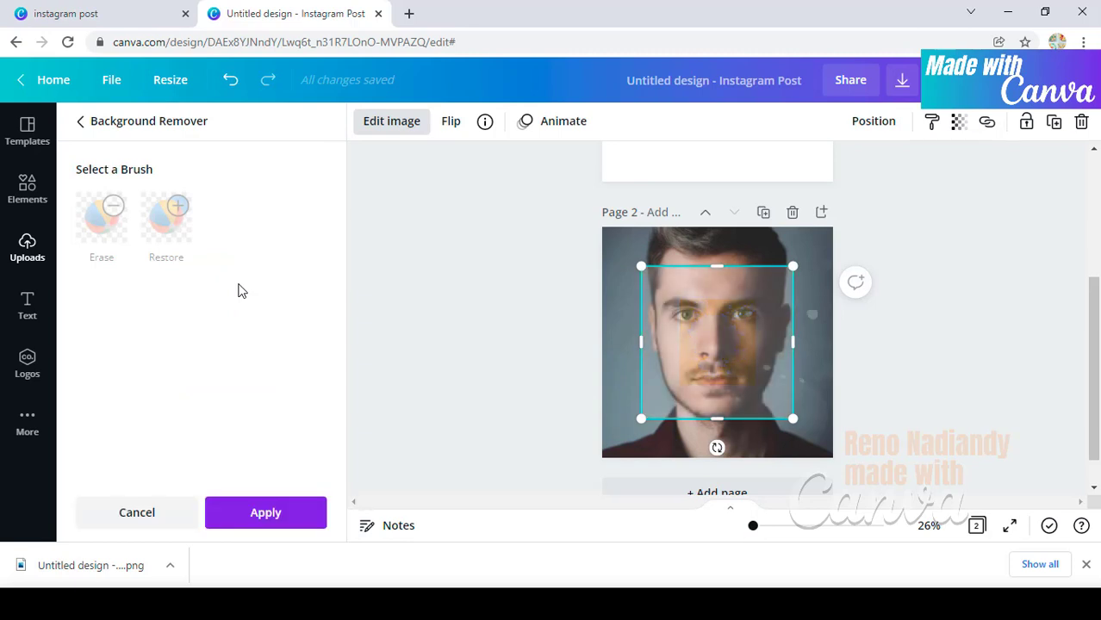
{"action": "left_click", "coordinate": [275, 520]}
Step: Scale the splatter frame to 2,260 × 2,260 so it covers all of page 2
{"action": "left_click_drag", "start_coordinate": [641, 420], "coordinate": [534, 517]}
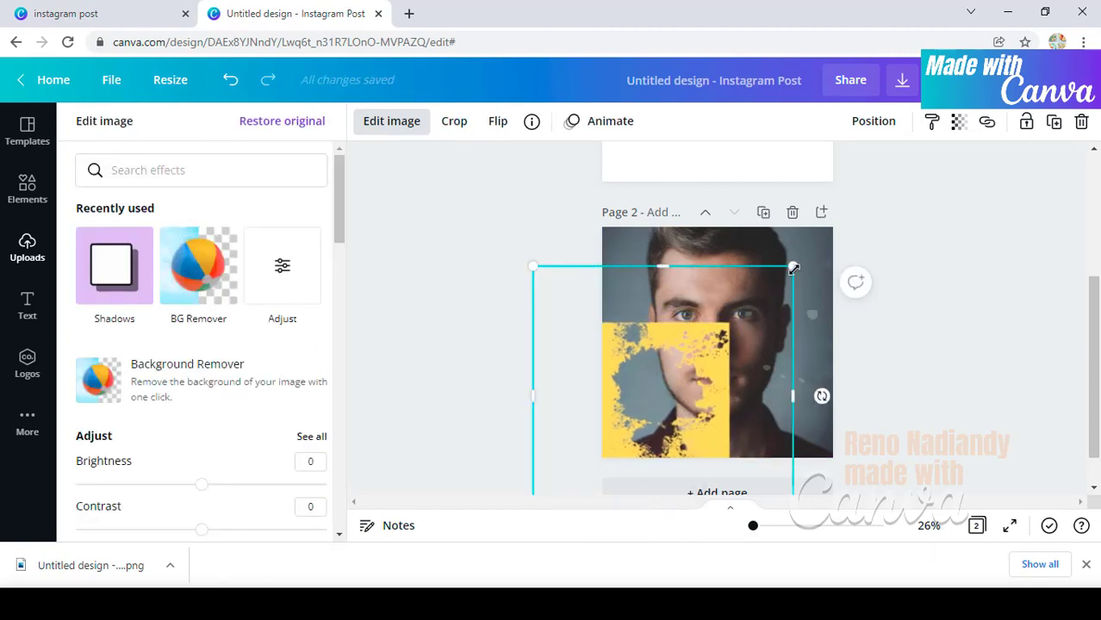
{"action": "left_click_drag", "start_coordinate": [791, 267], "coordinate": [997, 118]}
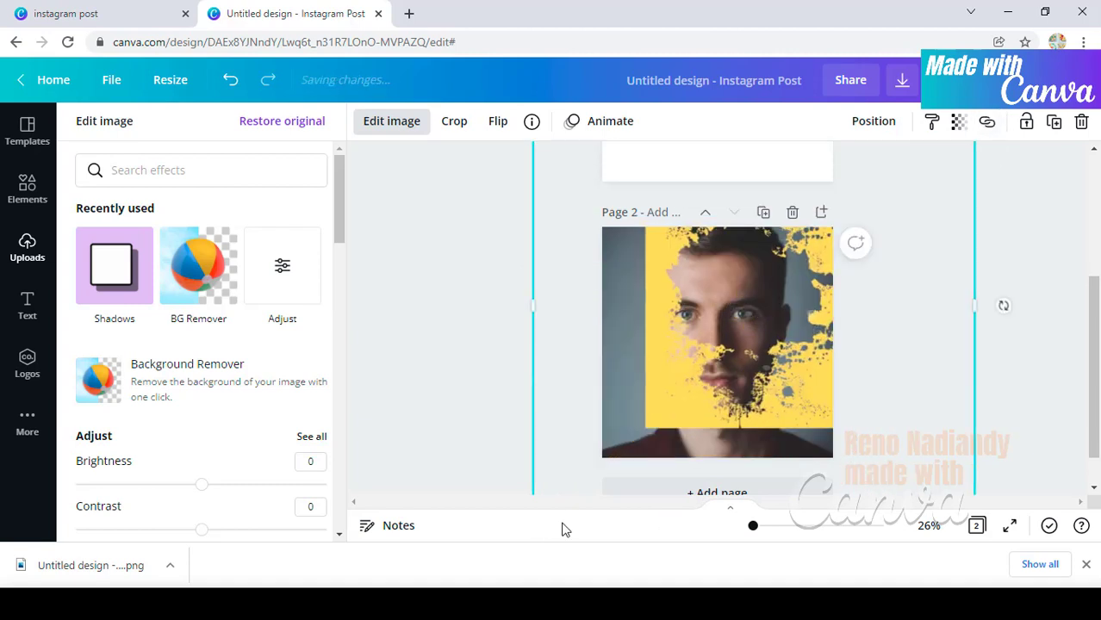
{"action": "scroll", "coordinate": [615, 392], "scroll_direction": "down", "scroll_amount": 1}
{"action": "left_click_drag", "start_coordinate": [540, 487], "coordinate": [474, 551]}
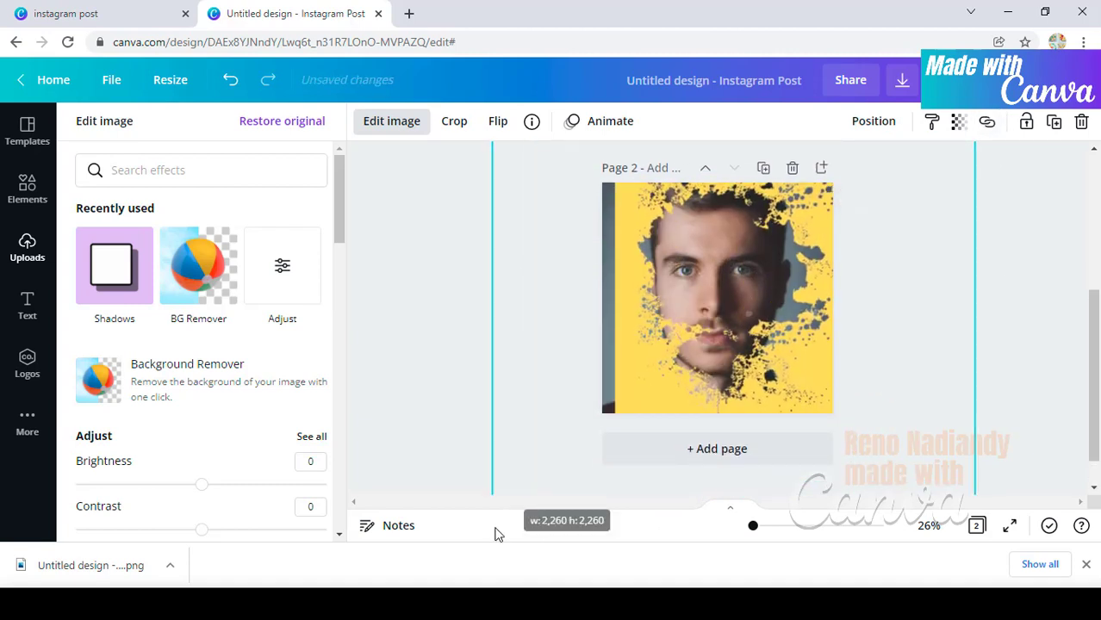
{"action": "scroll", "coordinate": [670, 437], "scroll_direction": "up", "scroll_amount": 2}
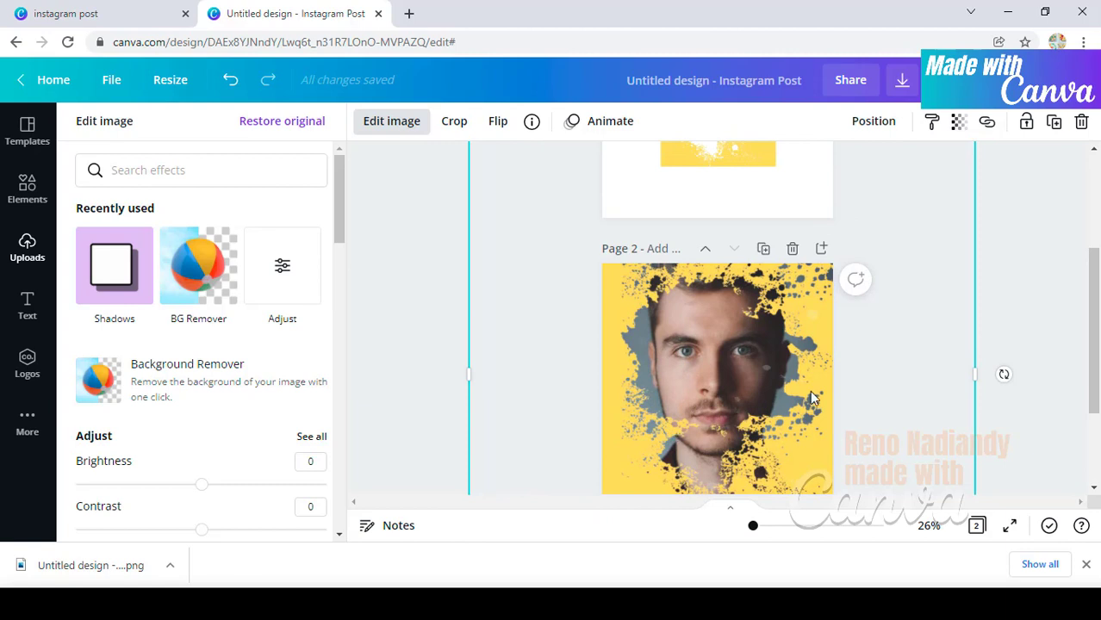
{"action": "scroll", "coordinate": [773, 389], "scroll_direction": "down", "scroll_amount": 2}
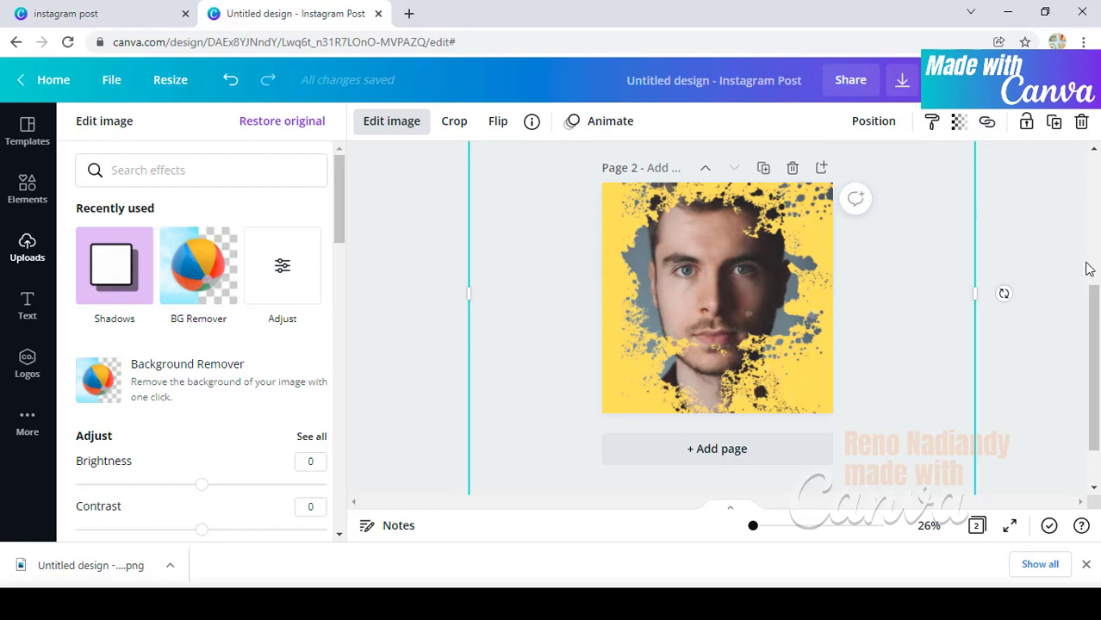
Step: Give the yellow splatter frame a Glow shadow from the image Shadows effects
{"action": "left_click", "coordinate": [716, 305]}
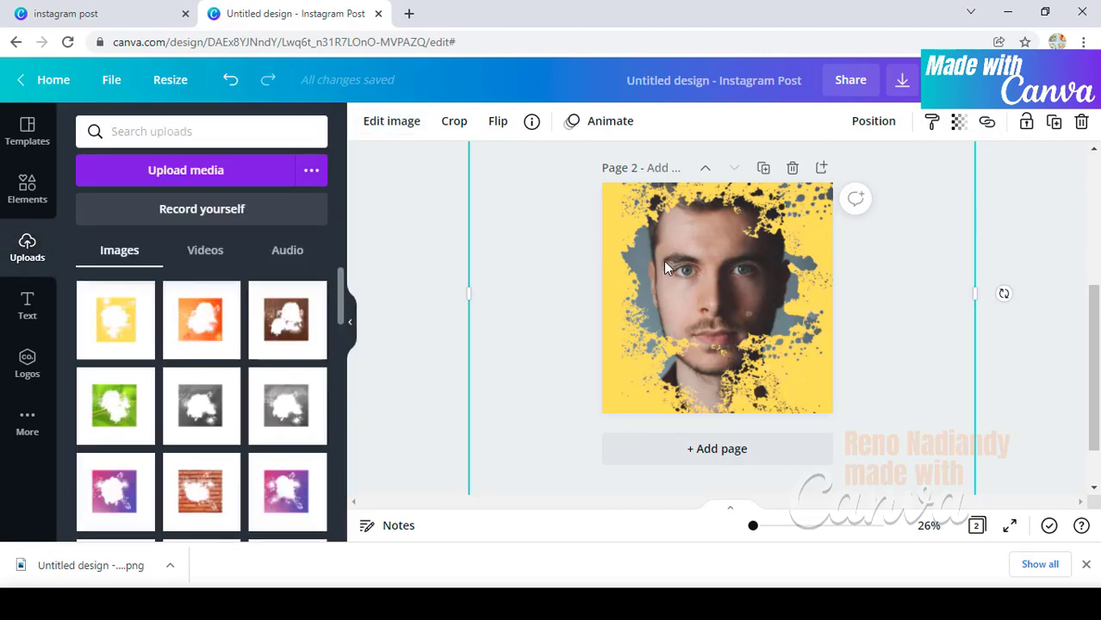
{"action": "left_click", "coordinate": [405, 133]}
{"action": "left_click", "coordinate": [215, 277]}
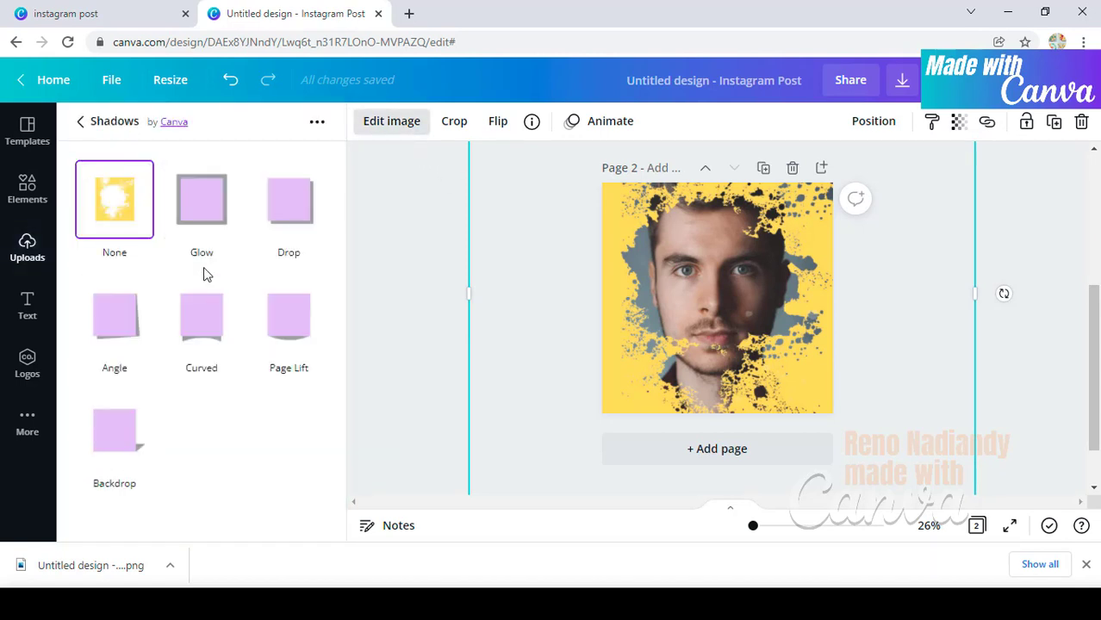
{"action": "left_click", "coordinate": [220, 204]}
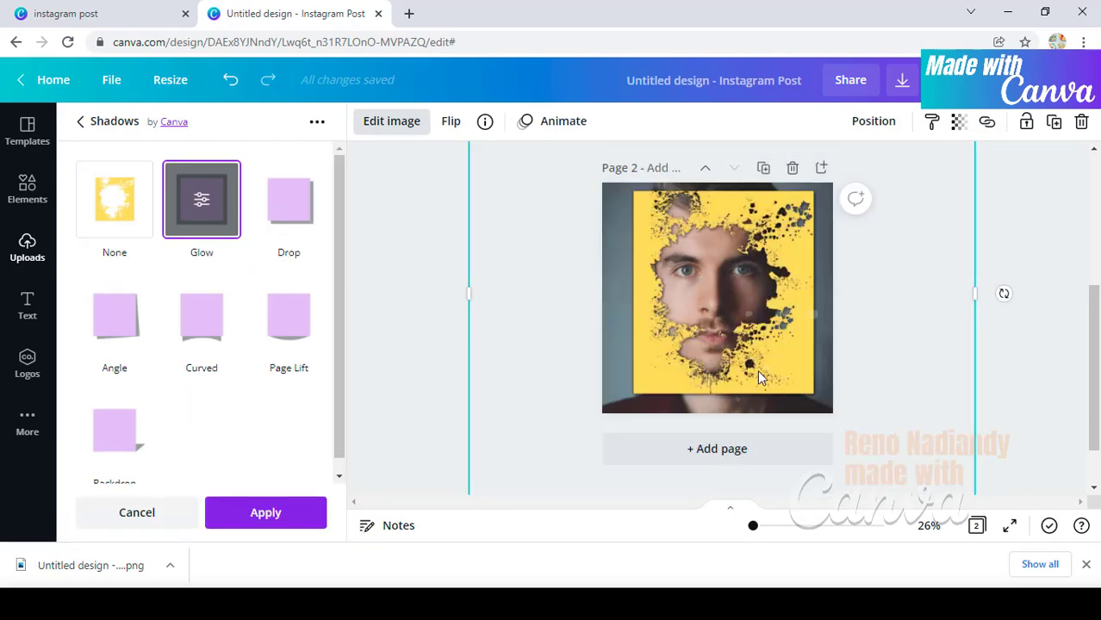
{"action": "scroll", "coordinate": [603, 413], "scroll_direction": "down", "scroll_amount": 2}
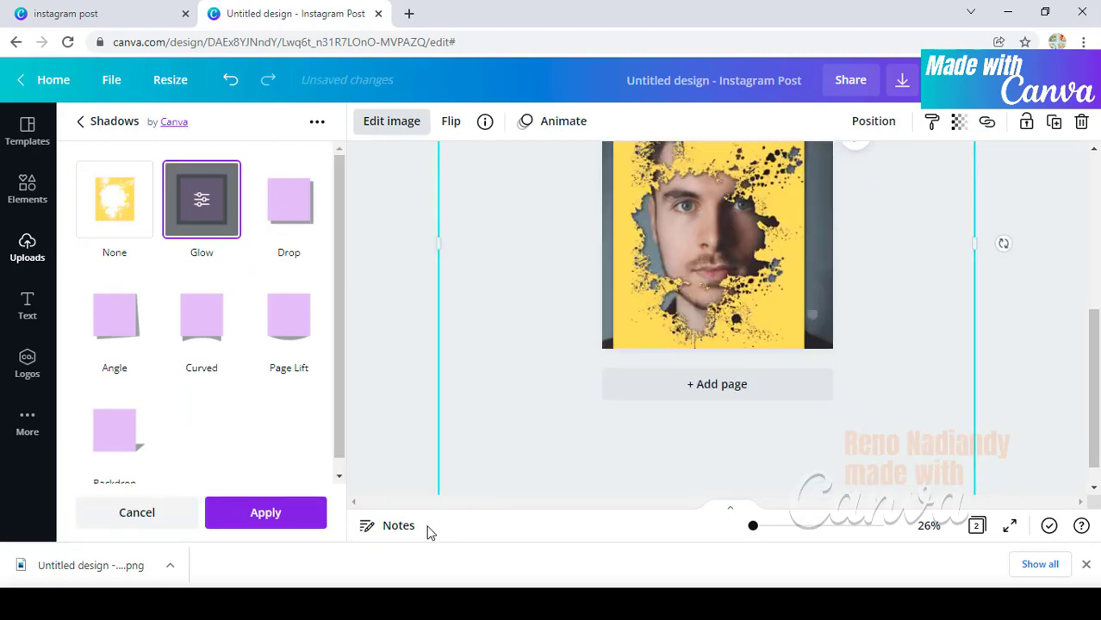
Step: Stretch the splatter frame's top-right and bottom-left corners outward to fill page 2 around the face
{"action": "scroll", "coordinate": [723, 349], "scroll_direction": "up", "scroll_amount": 5}
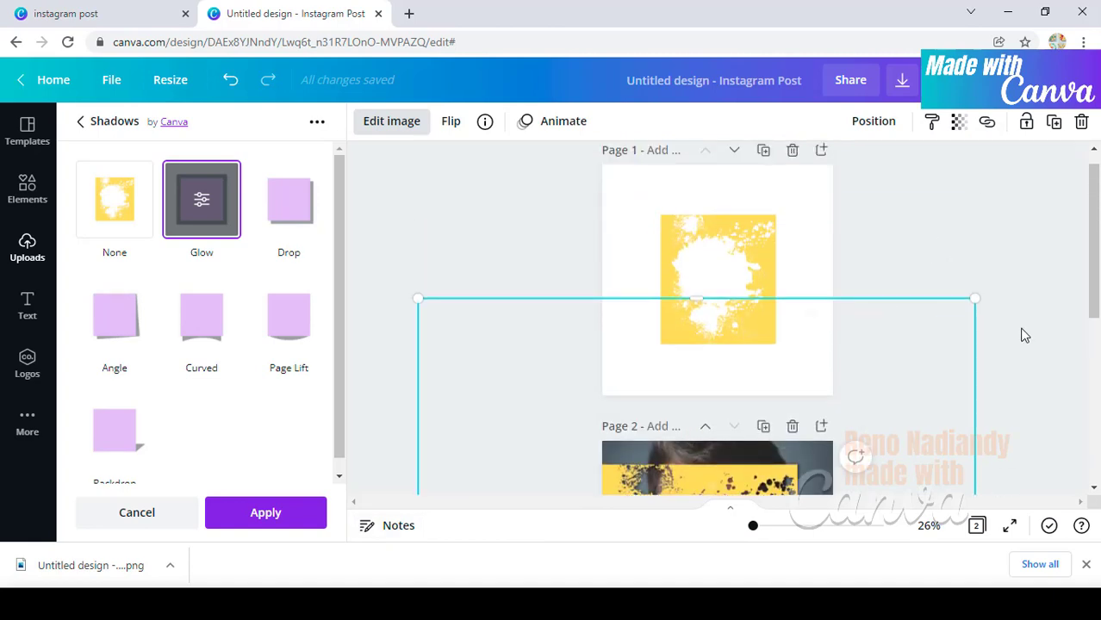
{"action": "left_click_drag", "start_coordinate": [974, 299], "coordinate": [1046, 225]}
{"action": "scroll", "coordinate": [885, 348], "scroll_direction": "down", "scroll_amount": 2}
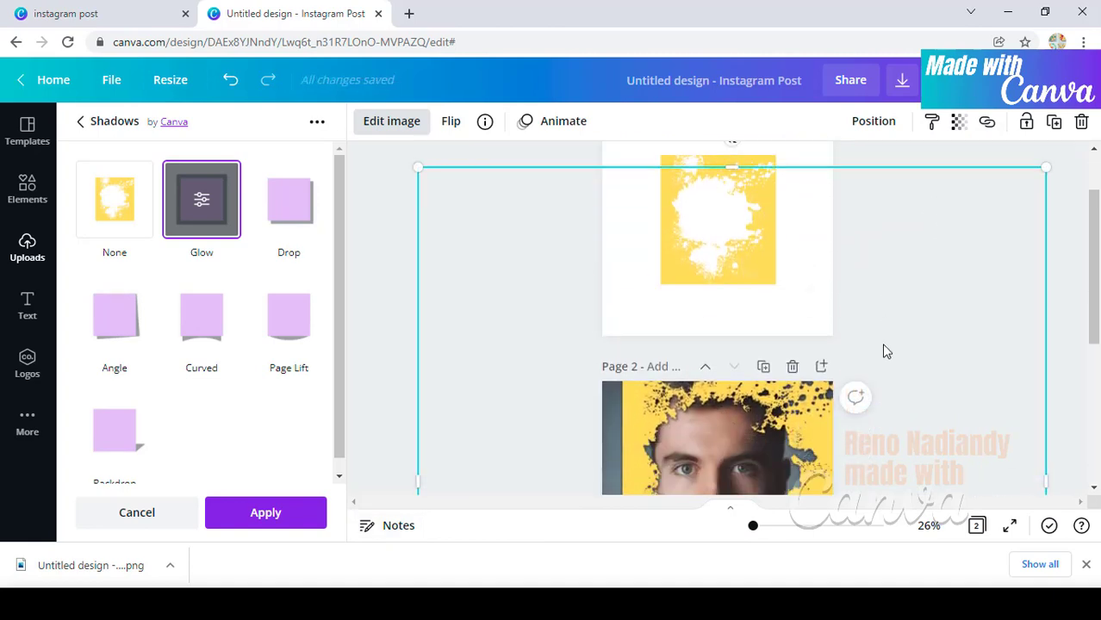
{"action": "scroll", "coordinate": [883, 349], "scroll_direction": "down", "scroll_amount": 4}
{"action": "scroll", "coordinate": [495, 459], "scroll_direction": "down", "scroll_amount": 1}
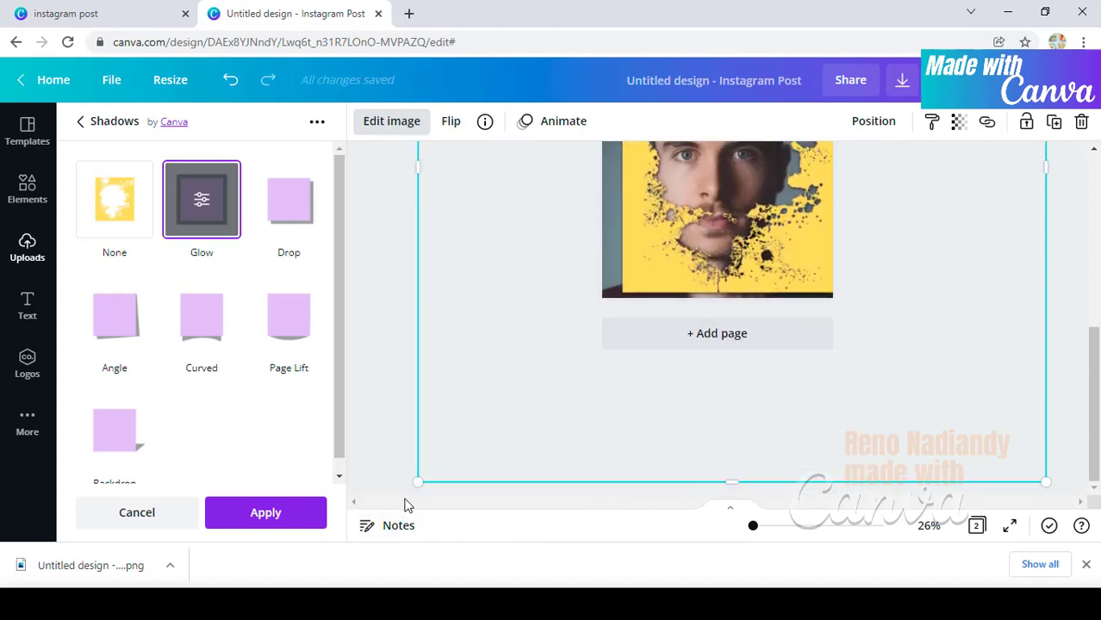
{"action": "left_click_drag", "start_coordinate": [418, 482], "coordinate": [388, 521]}
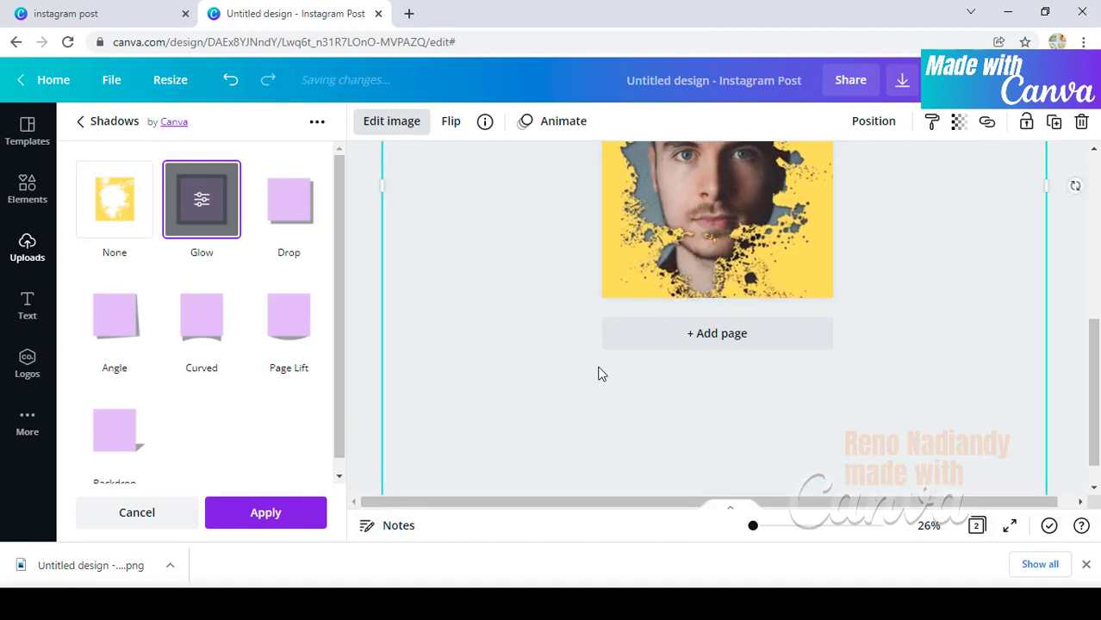
{"action": "scroll", "coordinate": [598, 372], "scroll_direction": "up", "scroll_amount": 2}
{"action": "scroll", "coordinate": [599, 372], "scroll_direction": "up", "scroll_amount": 2}
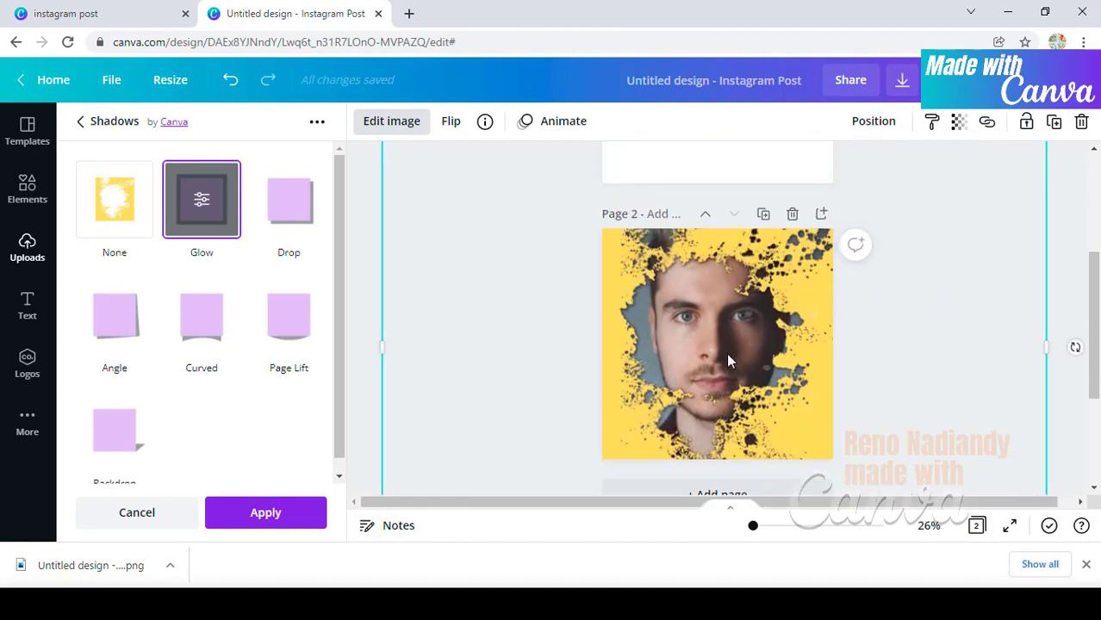